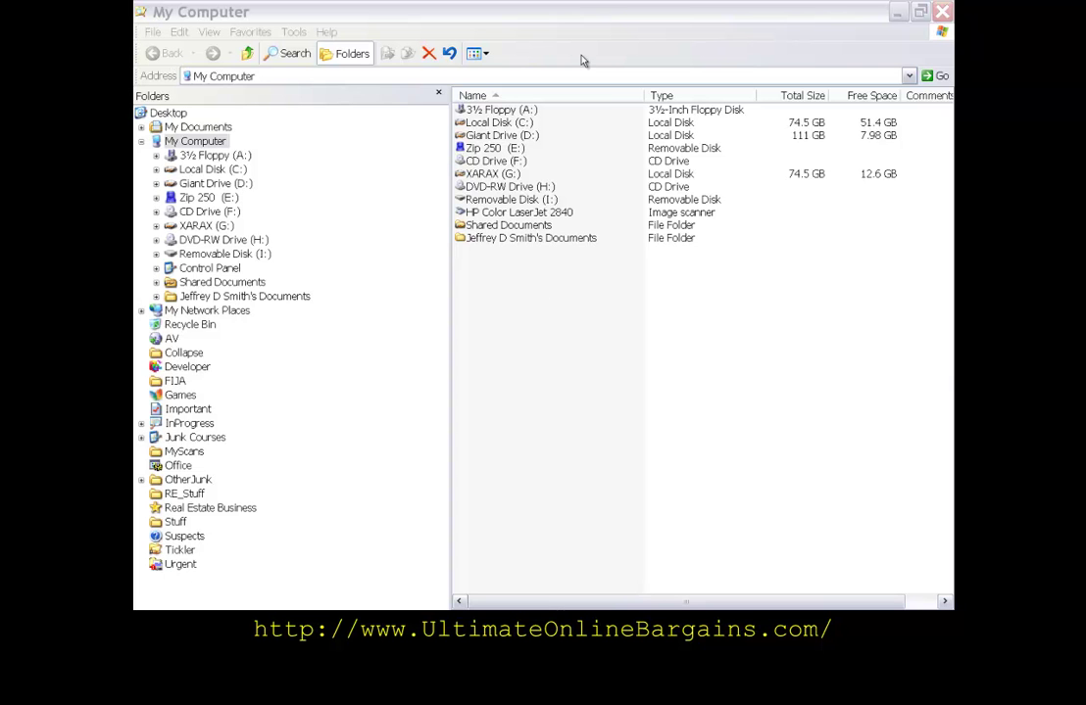
# Bring the My Computer window to the front and open its Tools menu
pyautogui.click(553, 34)
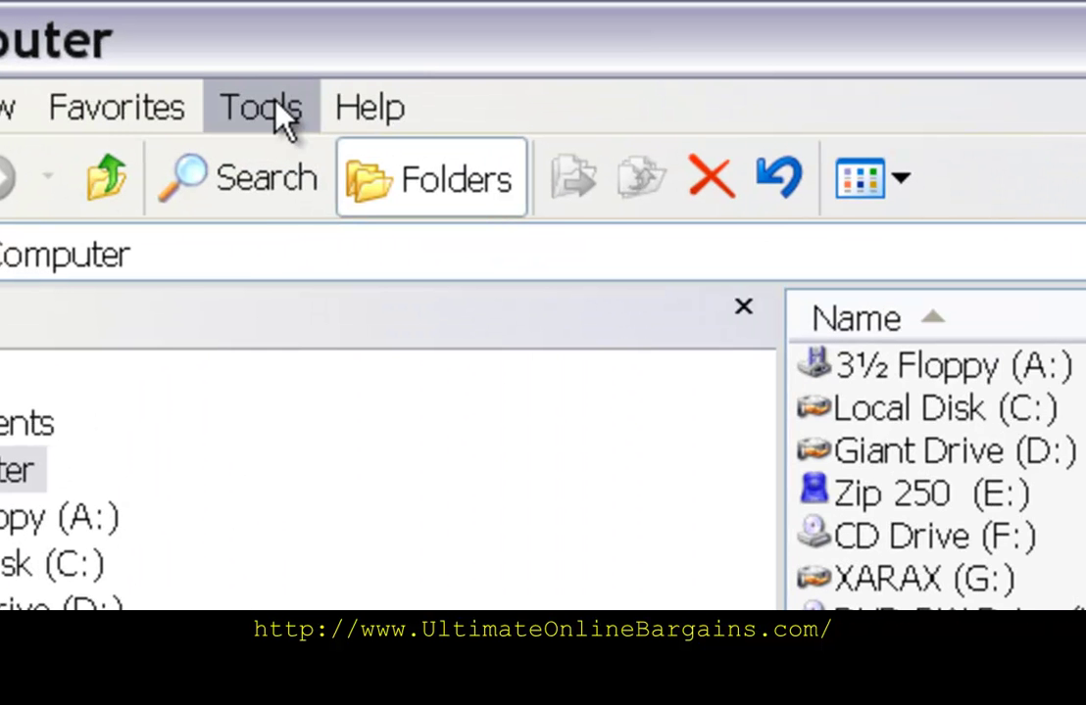
pyautogui.click(279, 110)
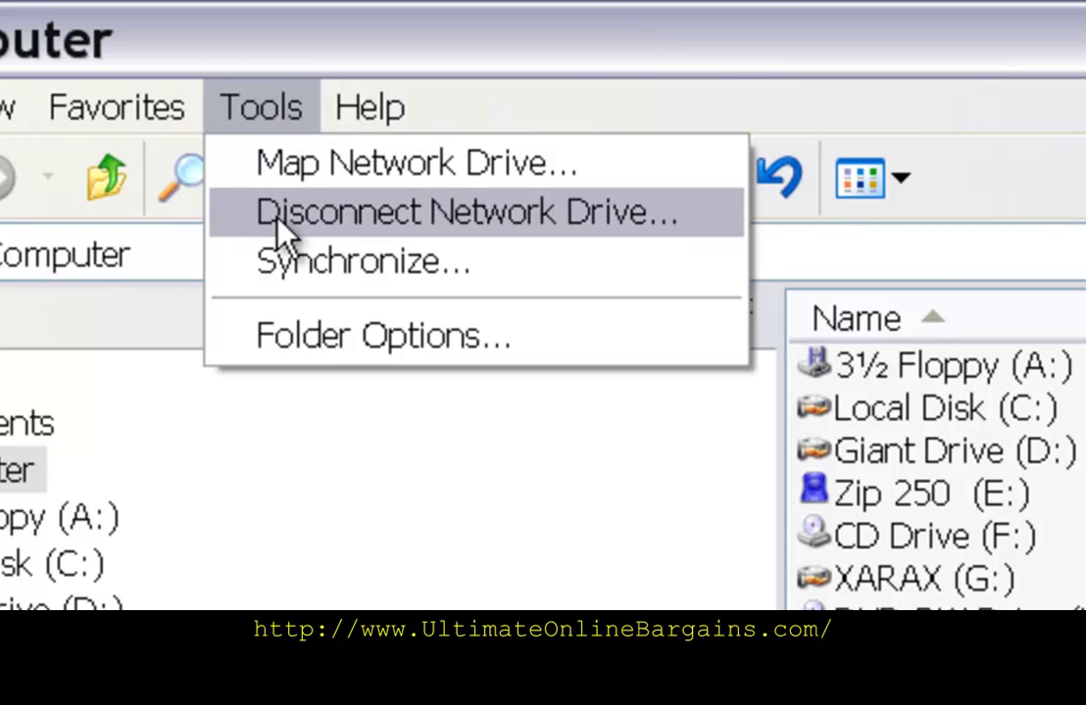
# Review the View tab of Folder Options (hidden files shown, extensions visible) and accept with OK
pyautogui.click(313, 335)
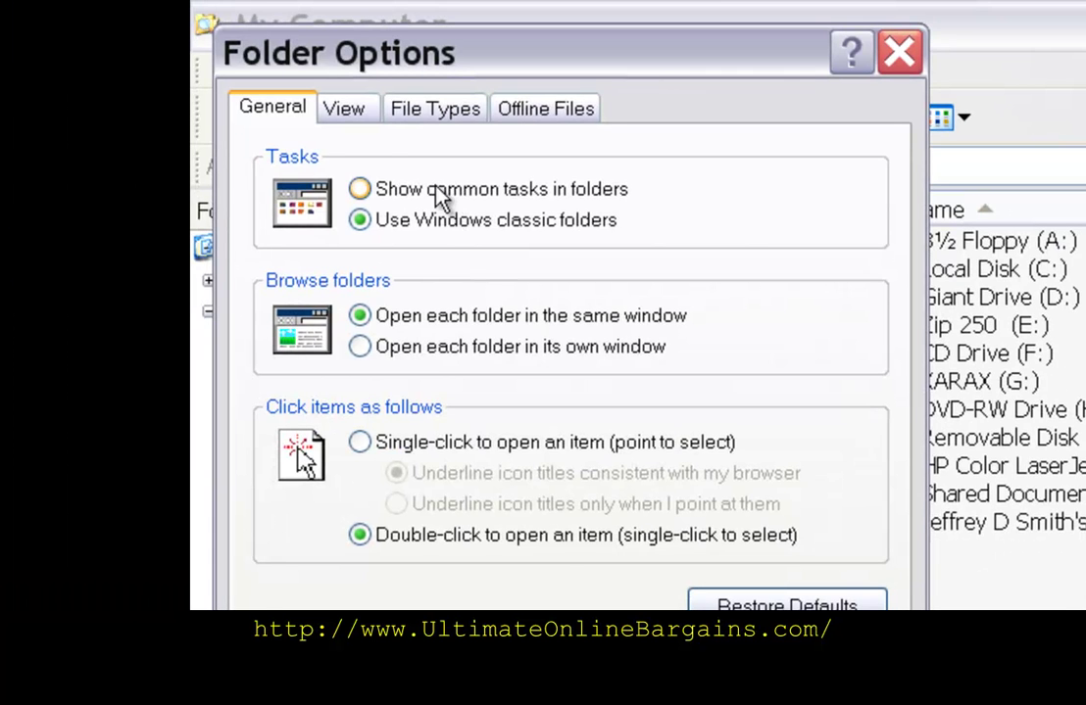
pyautogui.click(344, 109)
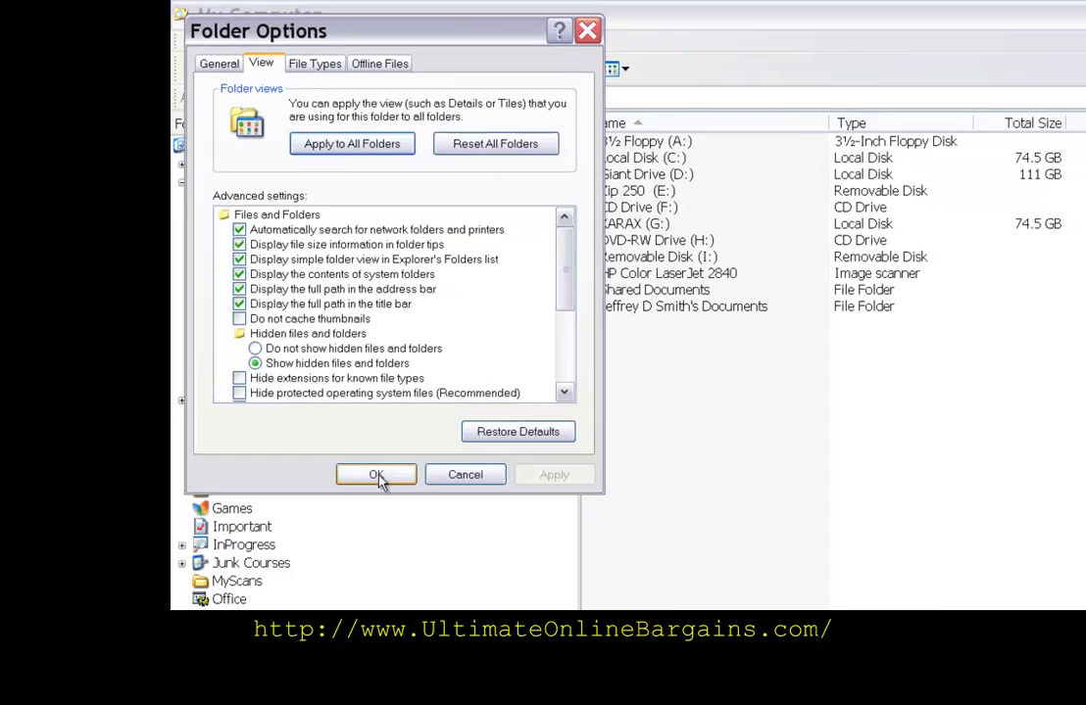
pyautogui.click(441, 556)
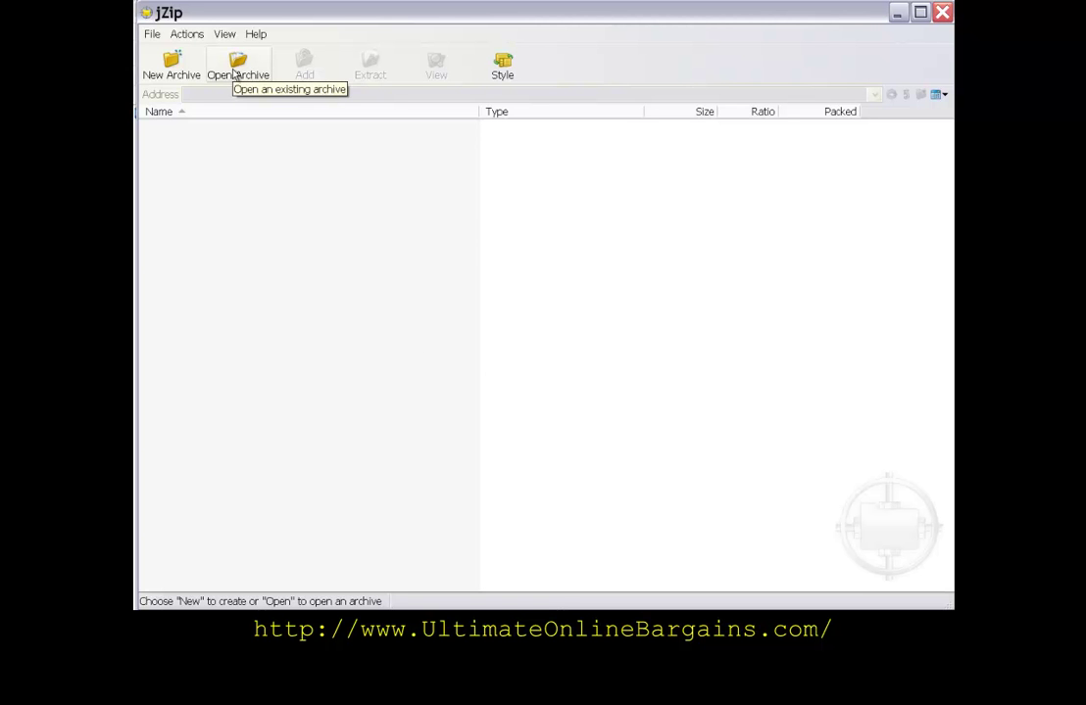
# Open PropertyAnalysisWorksheetShort_Documents.zip through jZip's Open Archive dialog
pyautogui.click(250, 78)
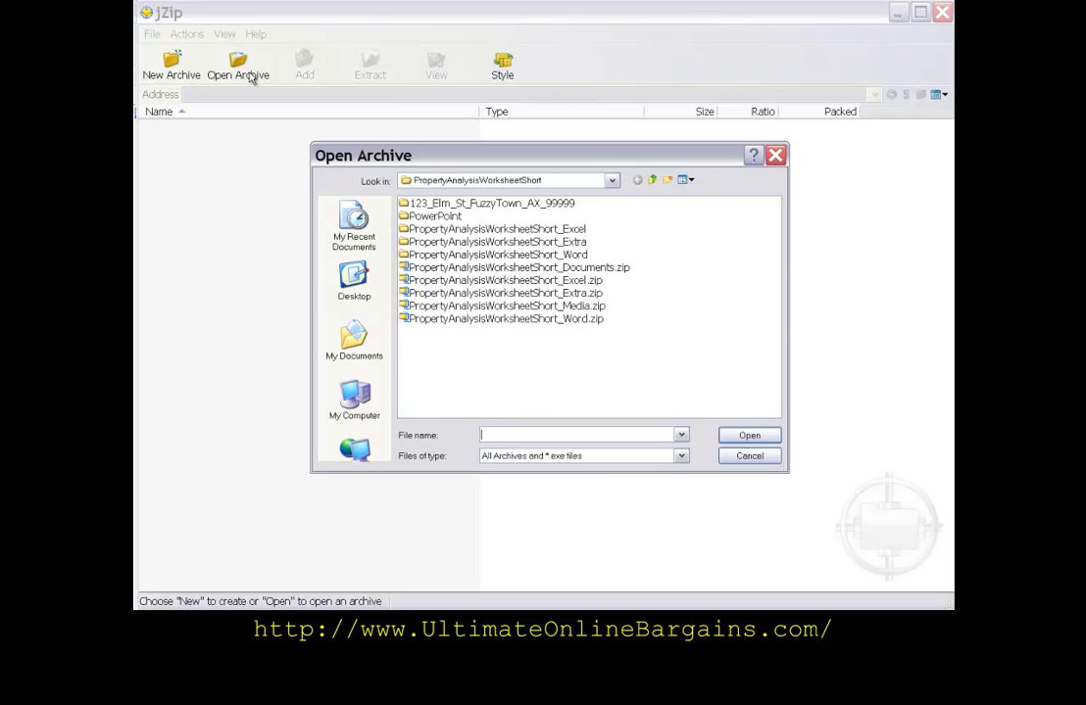
pyautogui.click(408, 271)
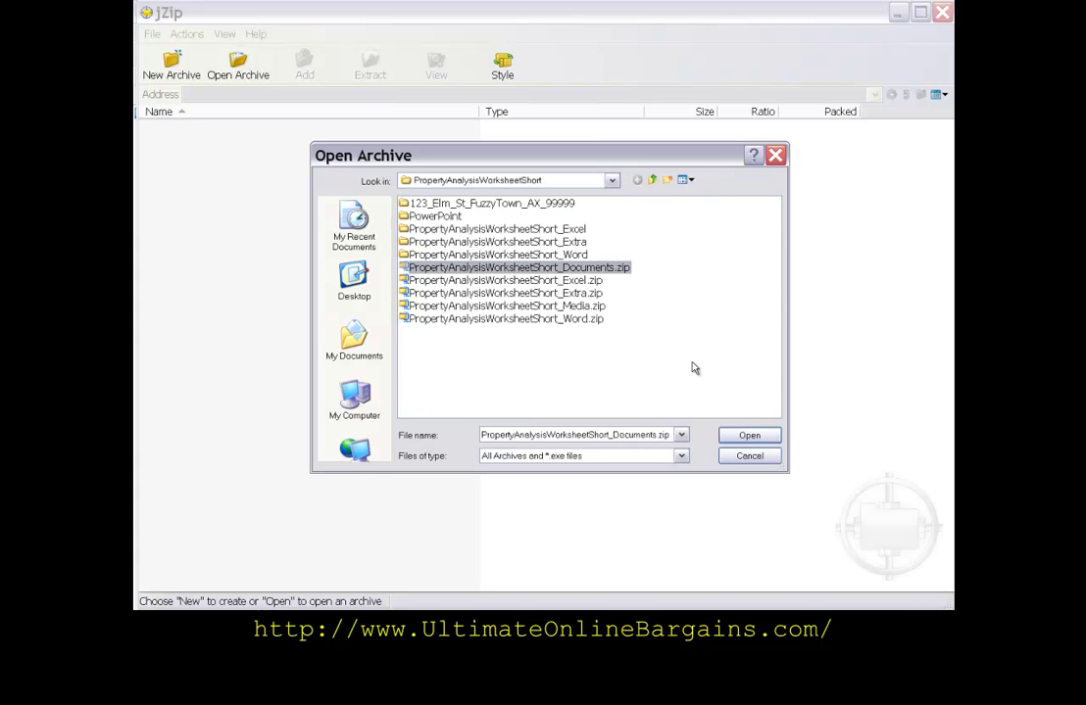
pyautogui.click(747, 438)
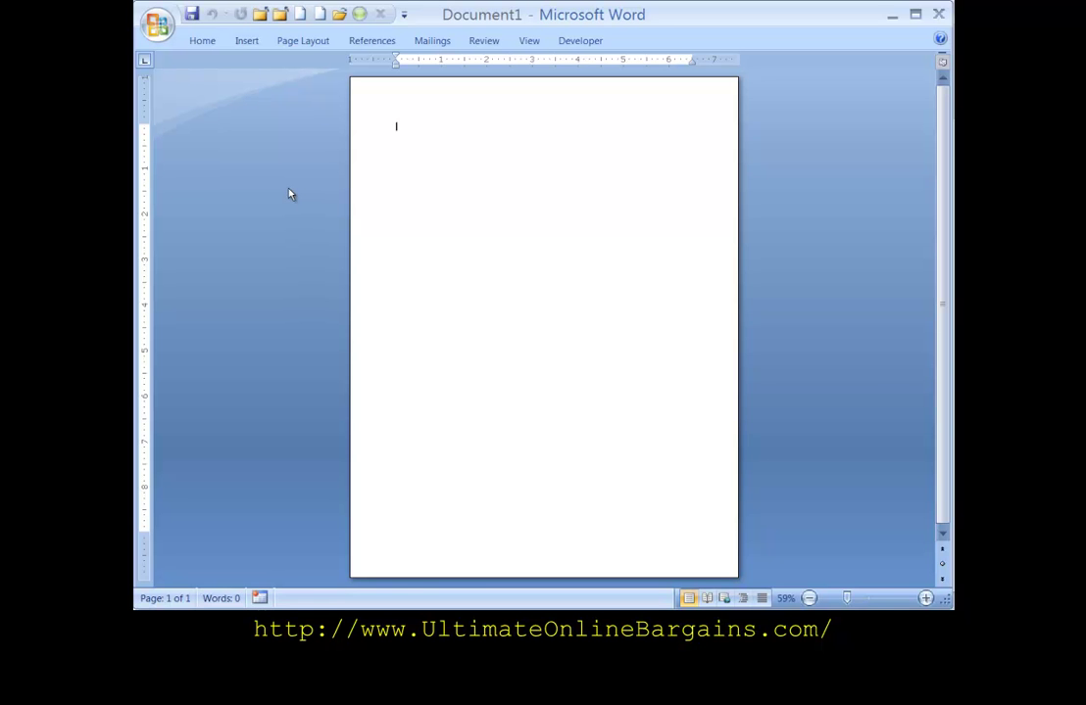
# Open Word Options from the Office button menu
pyautogui.click(155, 21)
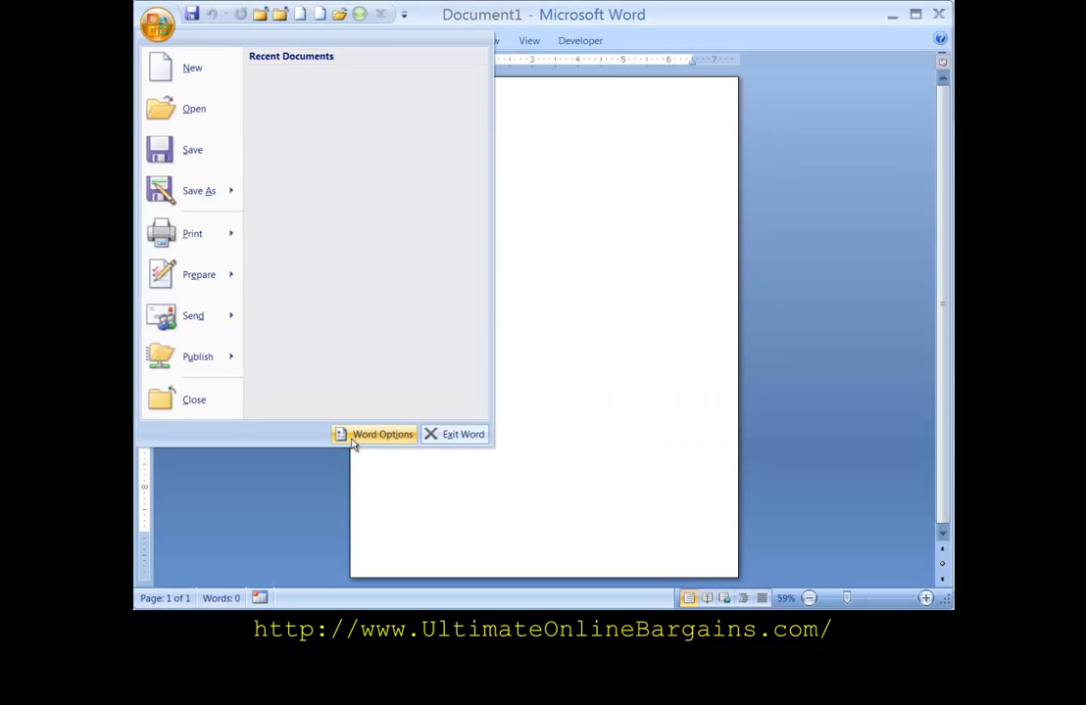
pyautogui.click(354, 437)
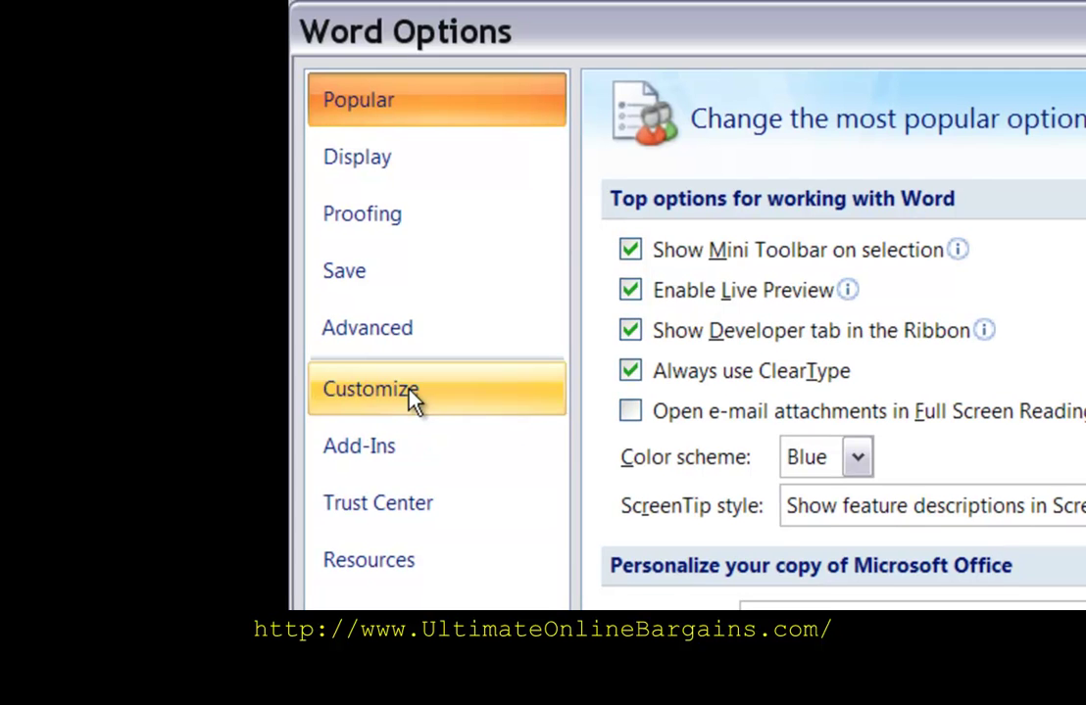
# On the Customize page, list All Commands and scroll through to find New…
pyautogui.click(409, 389)
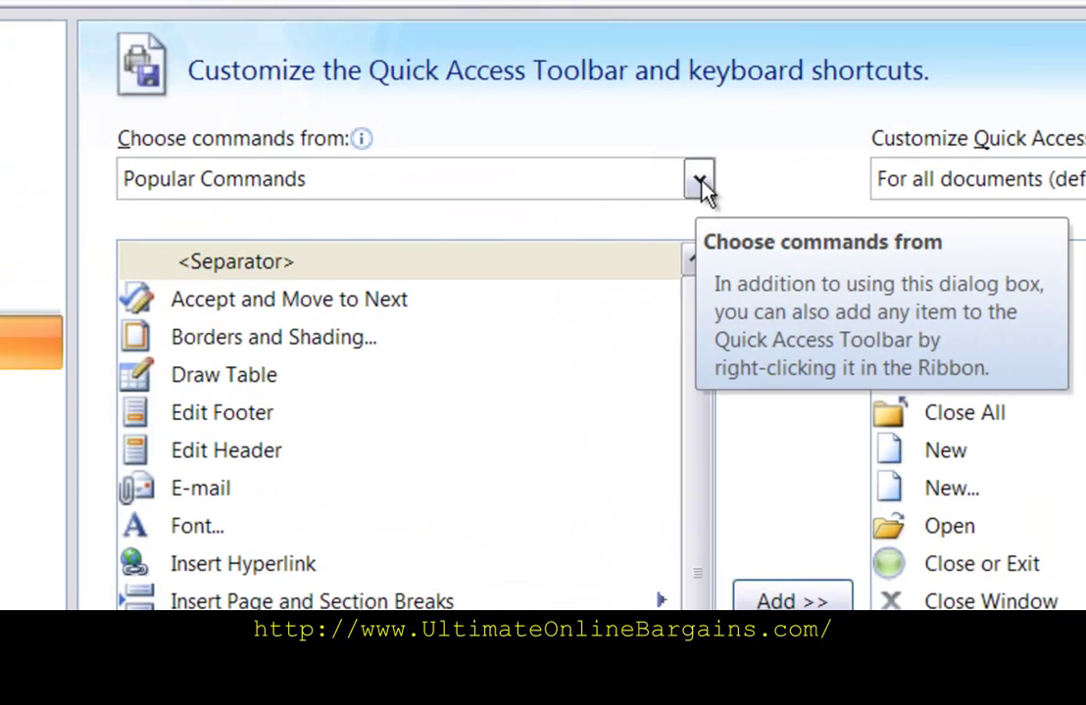
pyautogui.click(551, 106)
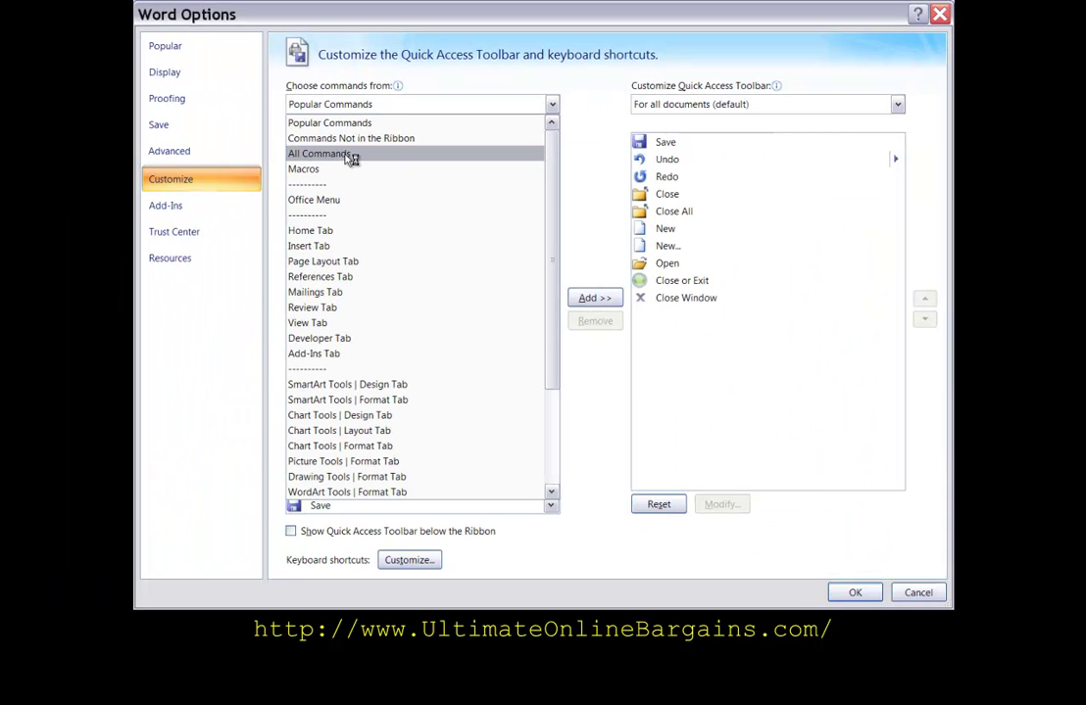
pyautogui.click(600, 163)
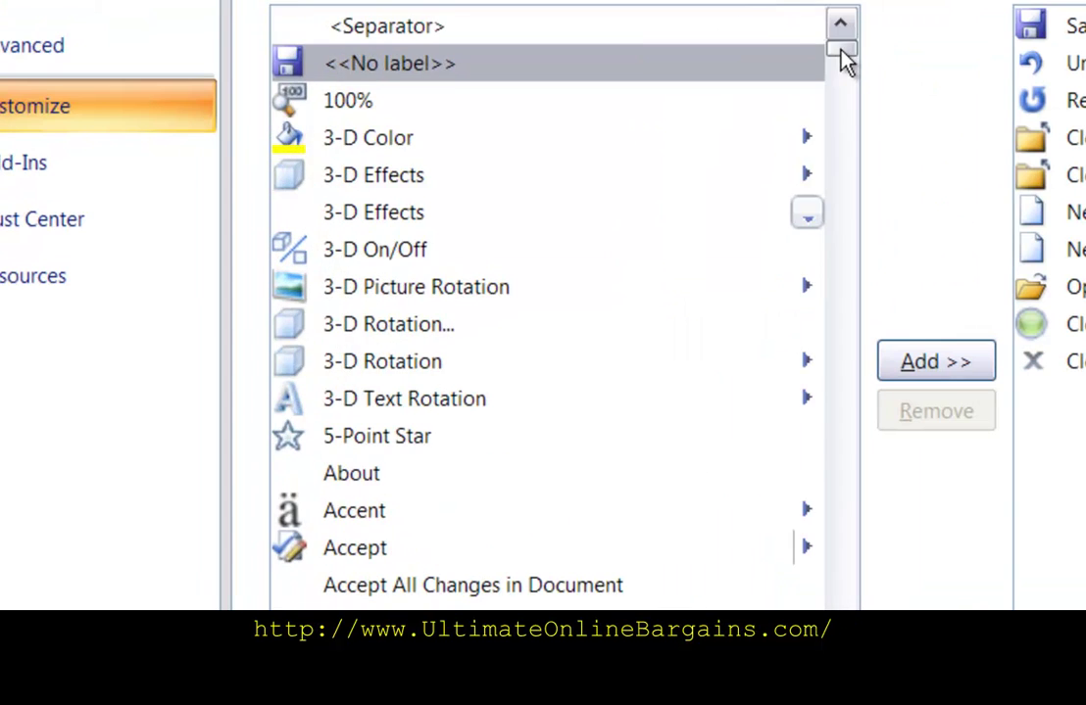
pyautogui.moveTo(842, 49); pyautogui.dragTo(862, 413)
pyautogui.click(847, 695)
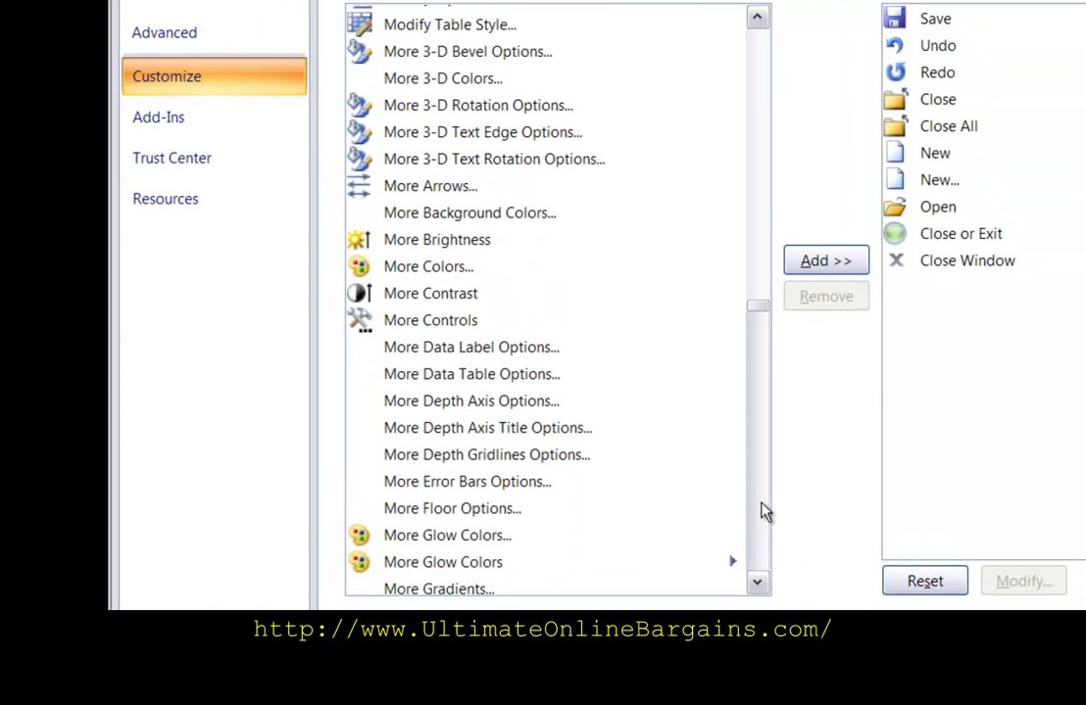
pyautogui.click(848, 694)
pyautogui.click(764, 510)
pyautogui.click(762, 511)
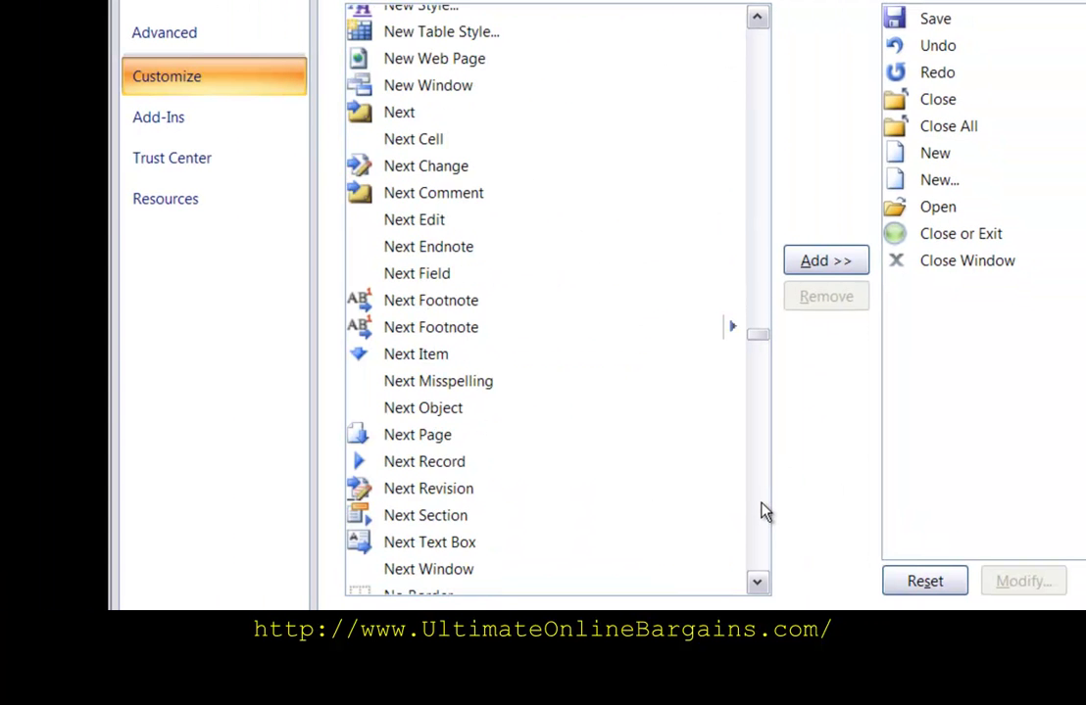
pyautogui.click(762, 201)
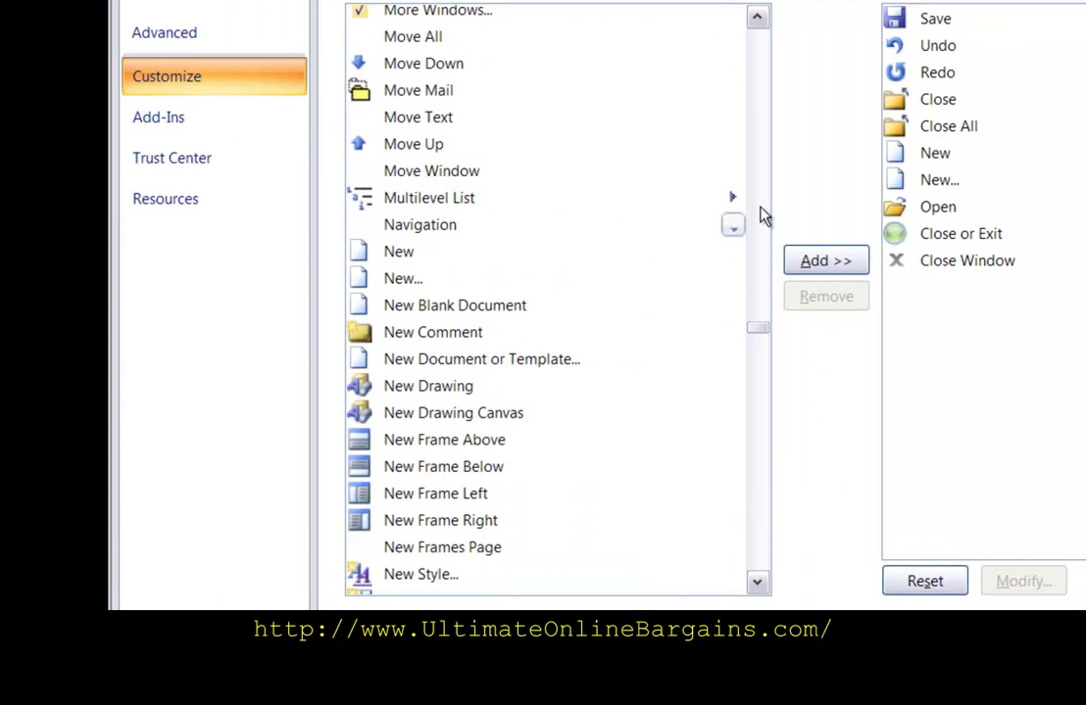
# Add the New… command to the Quick Access Toolbar and confirm with OK
pyautogui.click(400, 281)
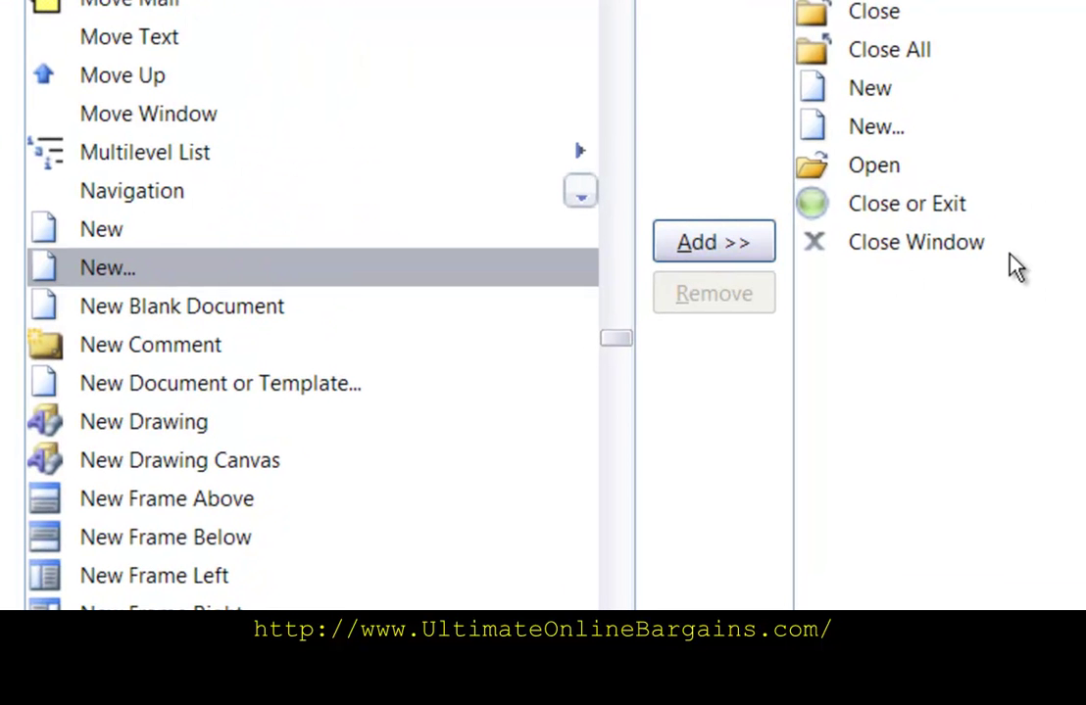
pyautogui.click(876, 134)
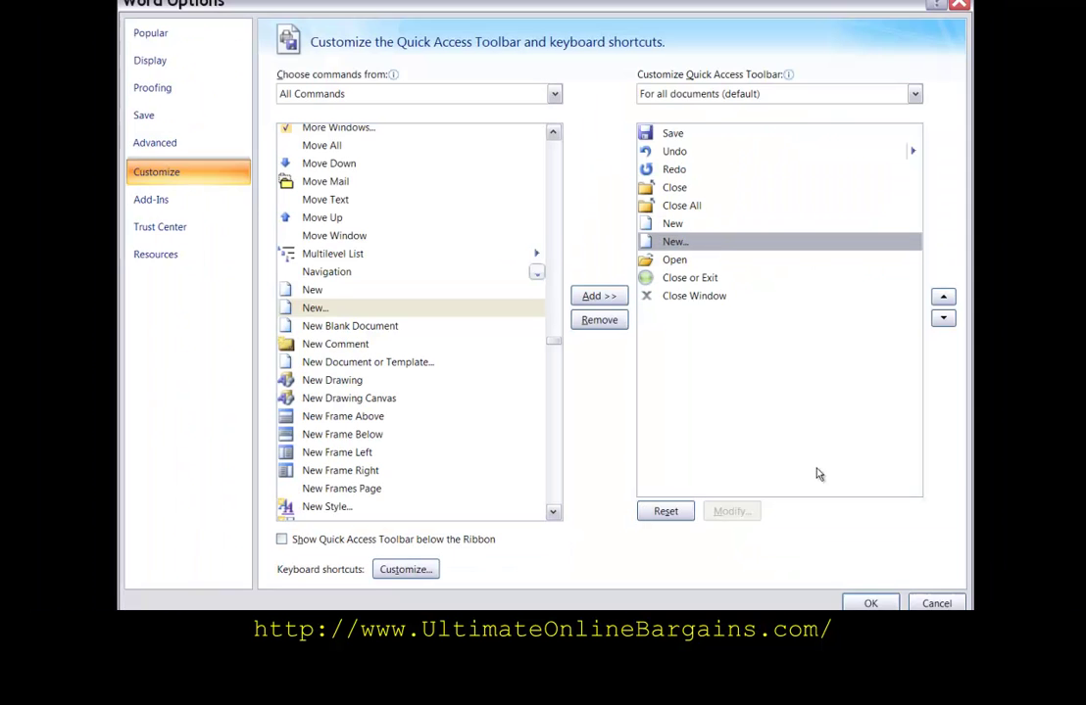
pyautogui.click(849, 594)
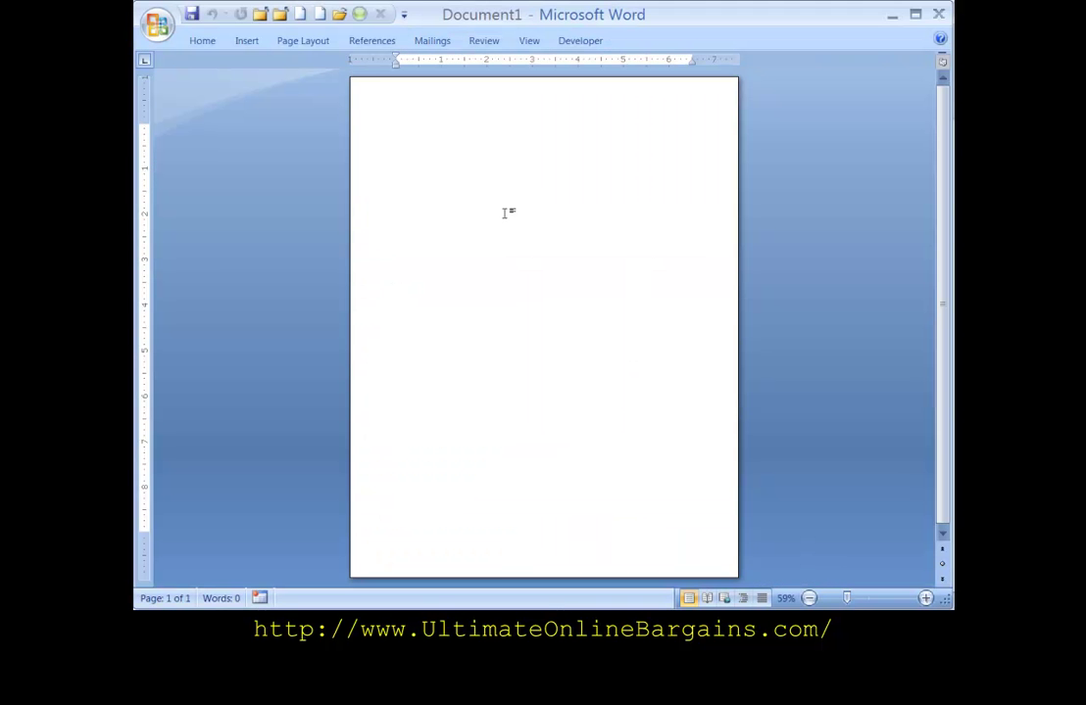
pyautogui.click(320, 15)
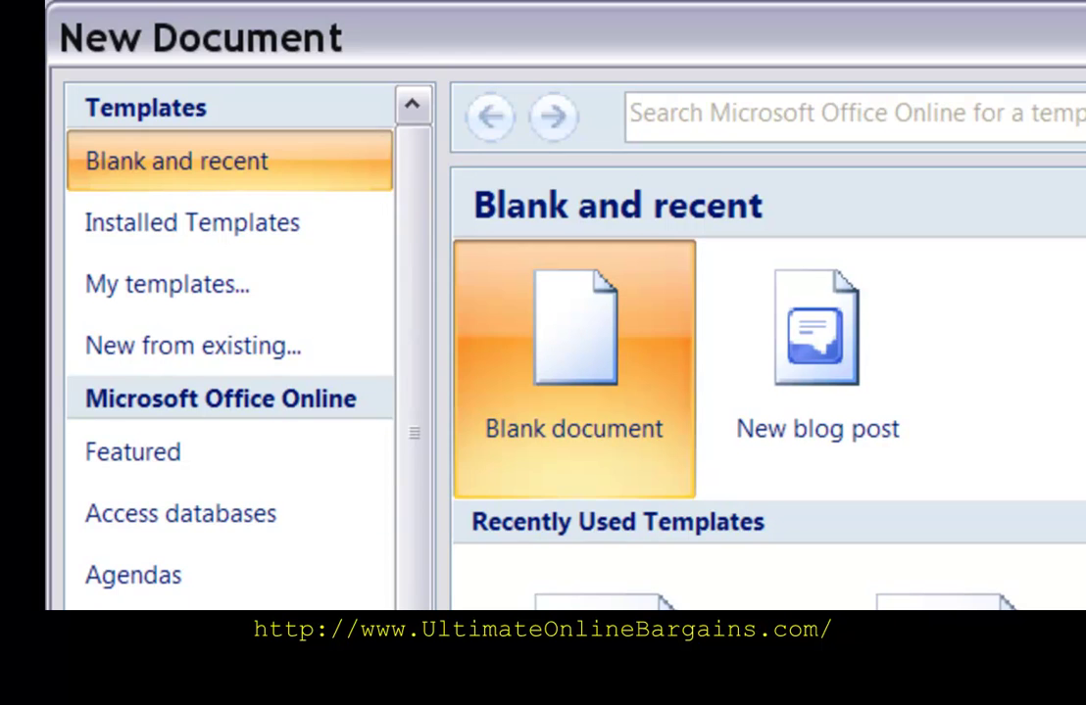
pyautogui.press('Return')
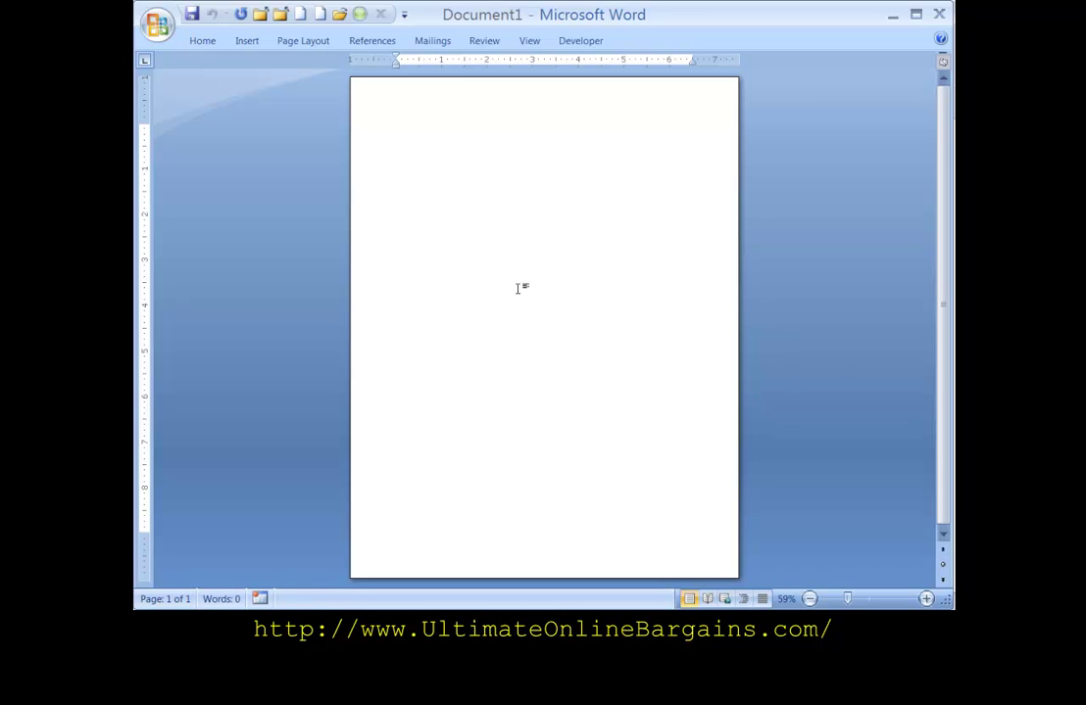
# Bring up Save As, reposition the dialog, and switch to the Templates location
pyautogui.click(158, 31)
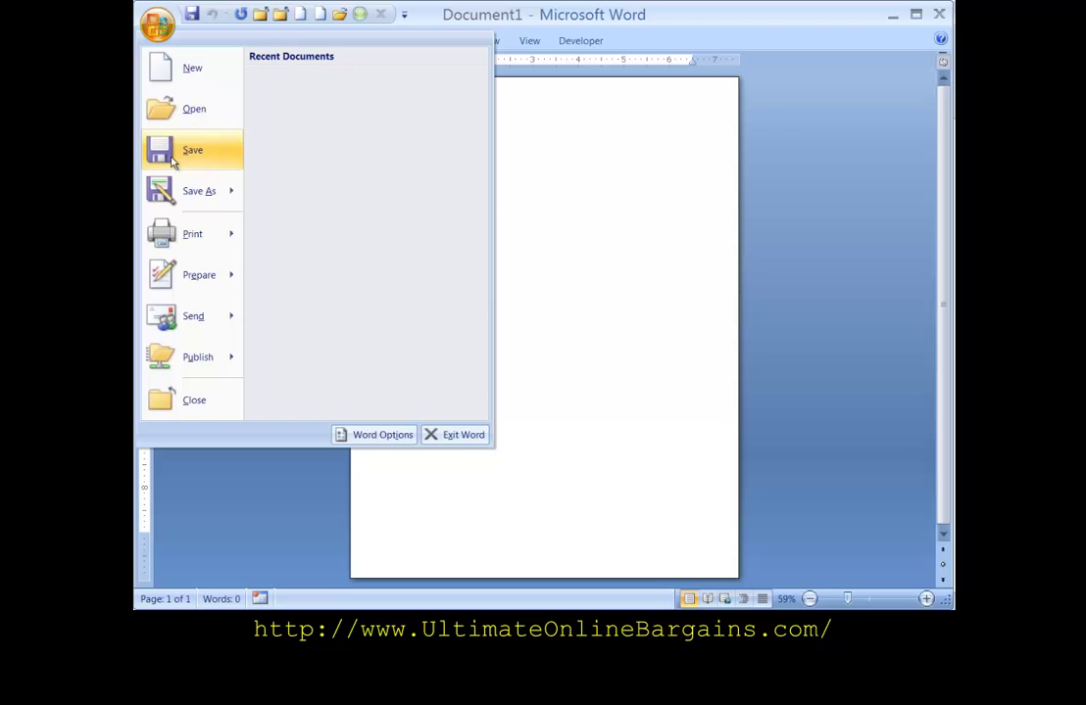
pyautogui.moveTo(179, 195)
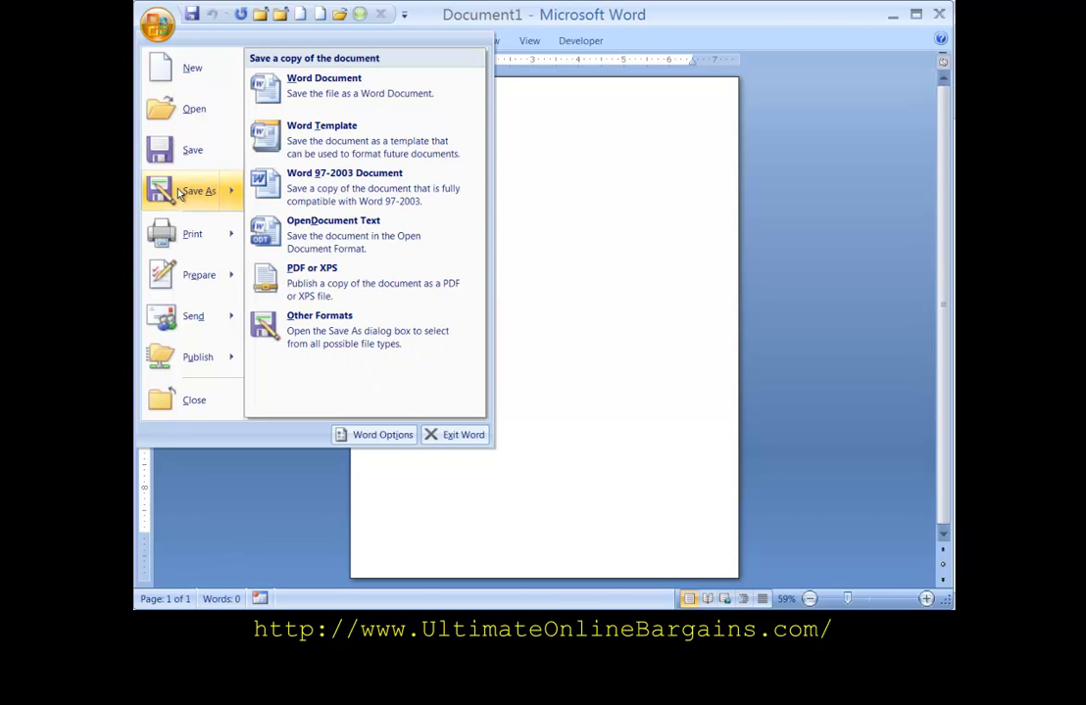
pyautogui.click(179, 193)
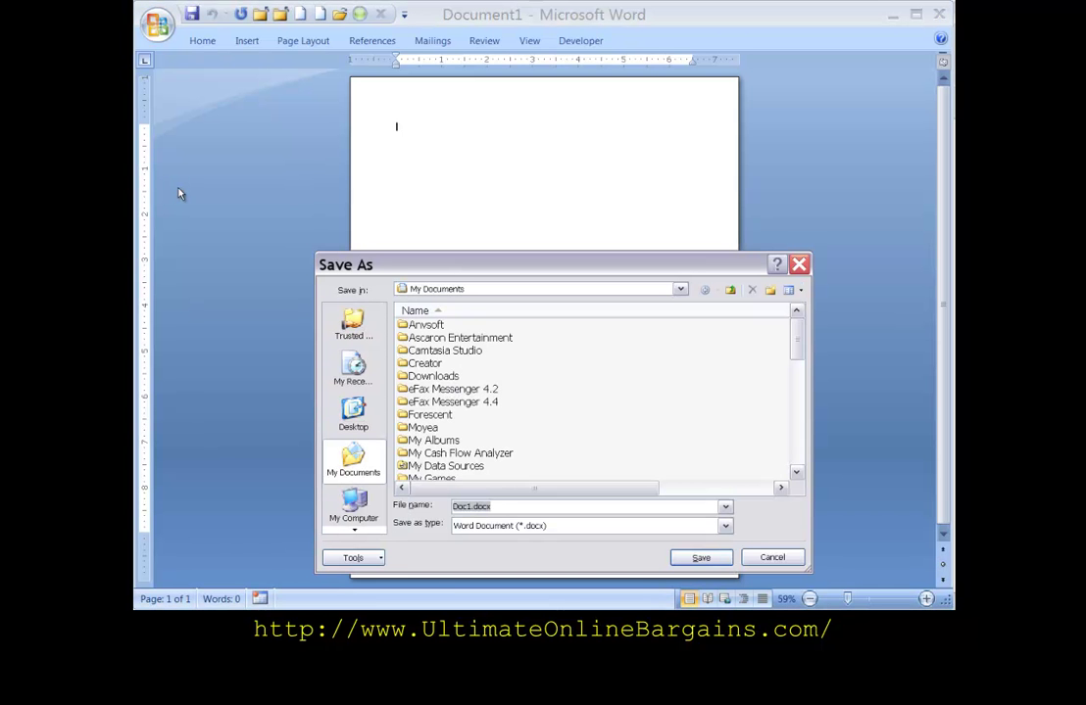
pyautogui.moveTo(453, 270); pyautogui.dragTo(426, 187)
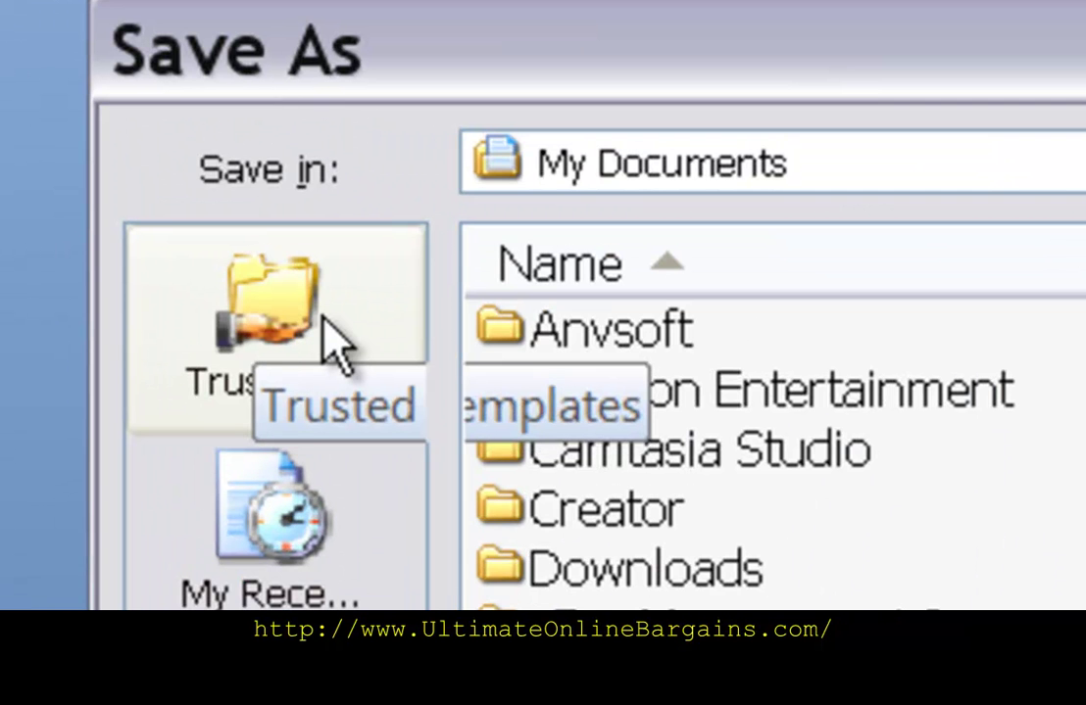
pyautogui.click(325, 320)
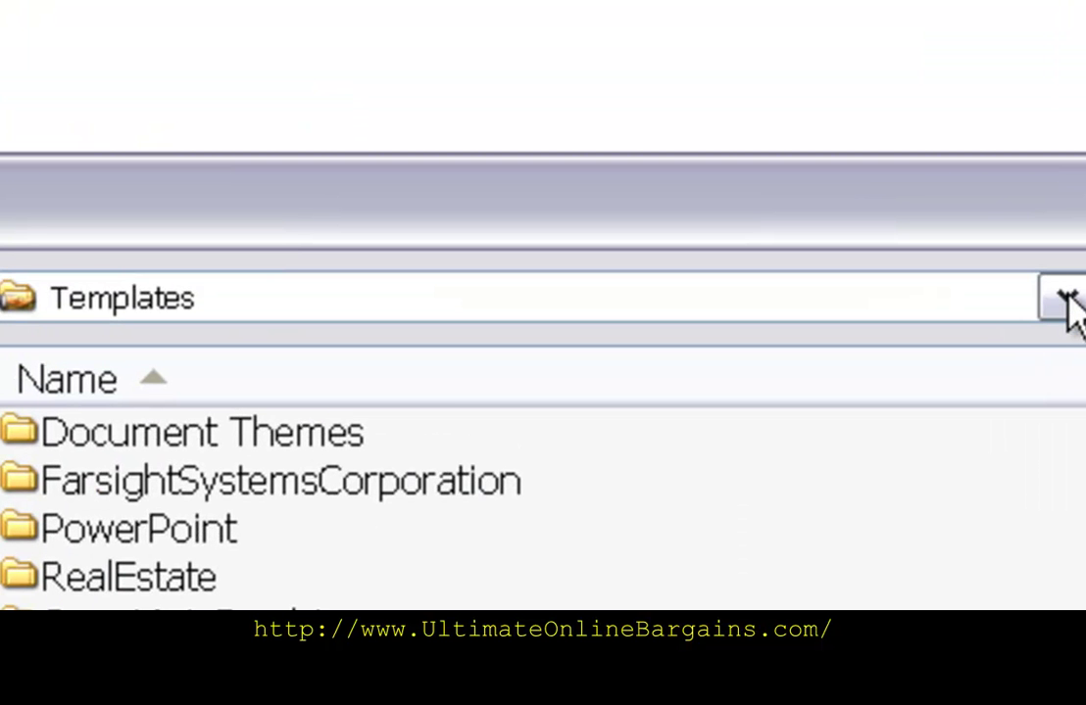
# Check the Templates folder's path in the Save in list, then cancel without saving
pyautogui.click(1067, 297)
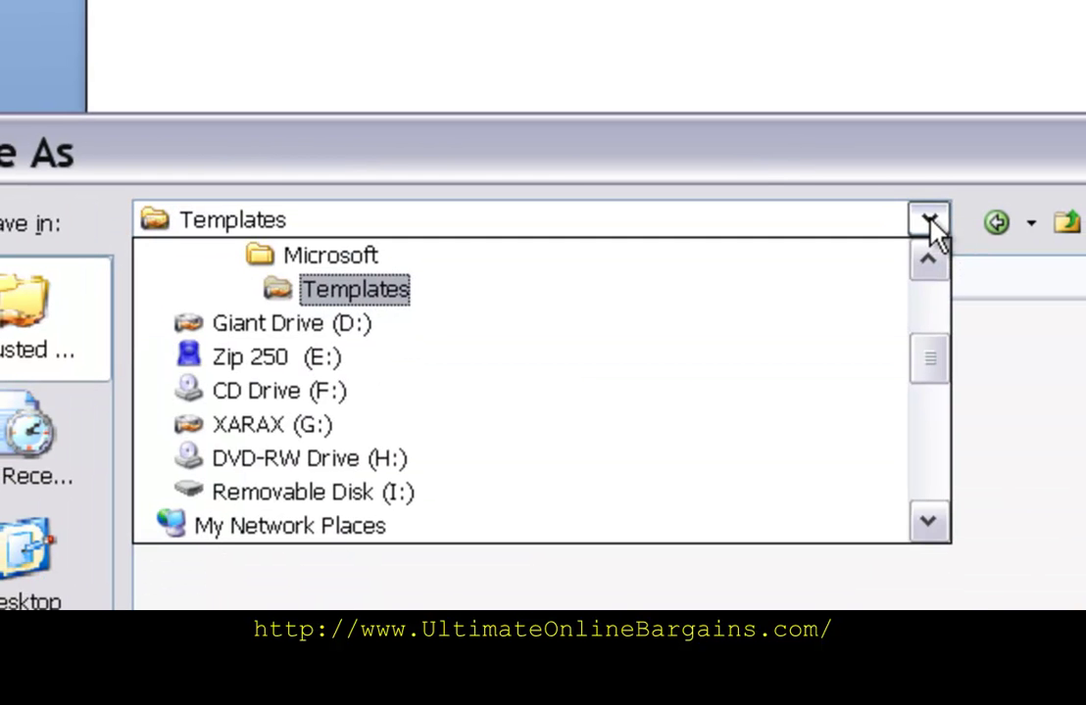
pyautogui.click(927, 233)
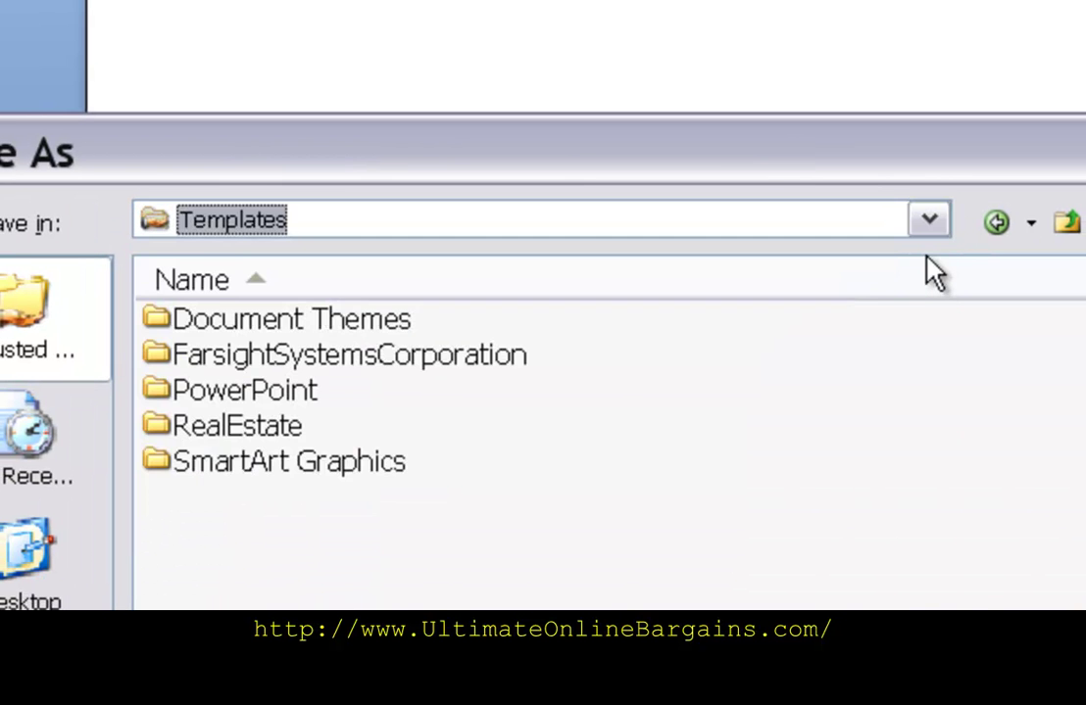
pyautogui.click(926, 235)
pyautogui.click(928, 263)
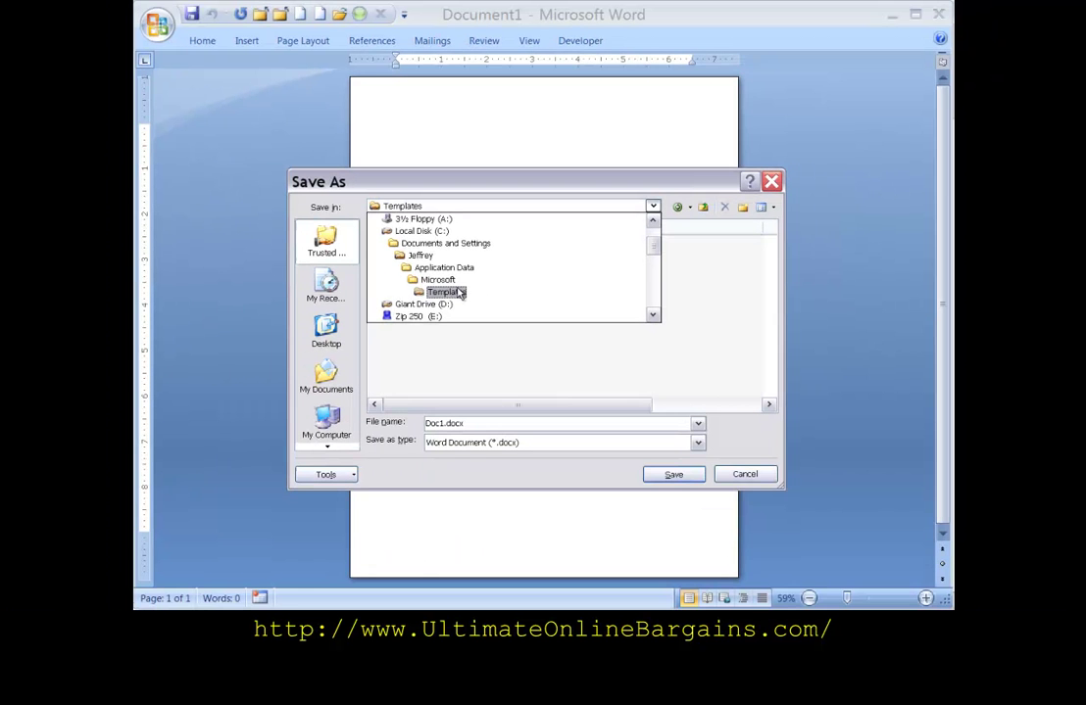
pyautogui.click(743, 475)
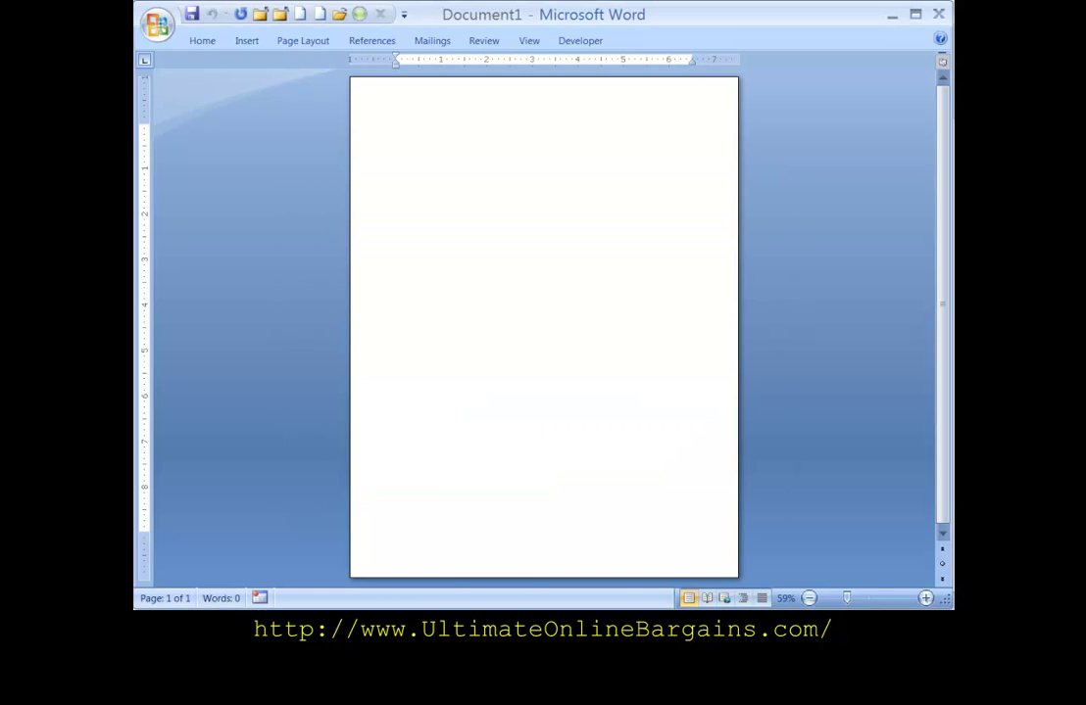
# Open My Computer and browse Local Disk (C:) into Documents and Settings
pyautogui.press('super+e')
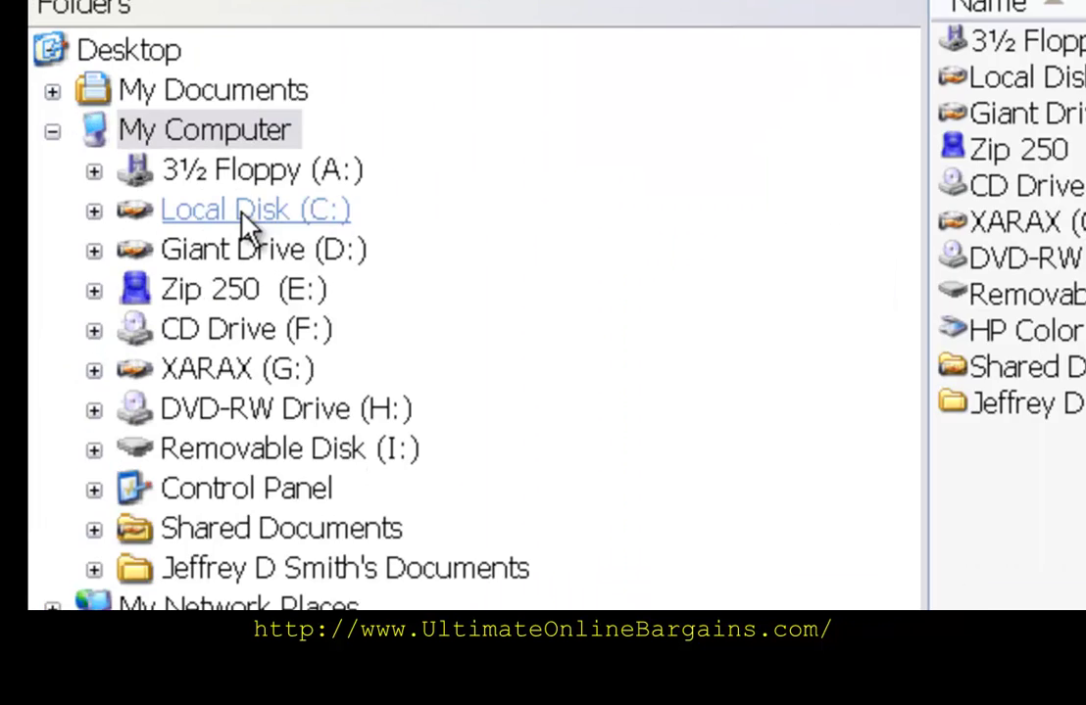
pyautogui.click(209, 170)
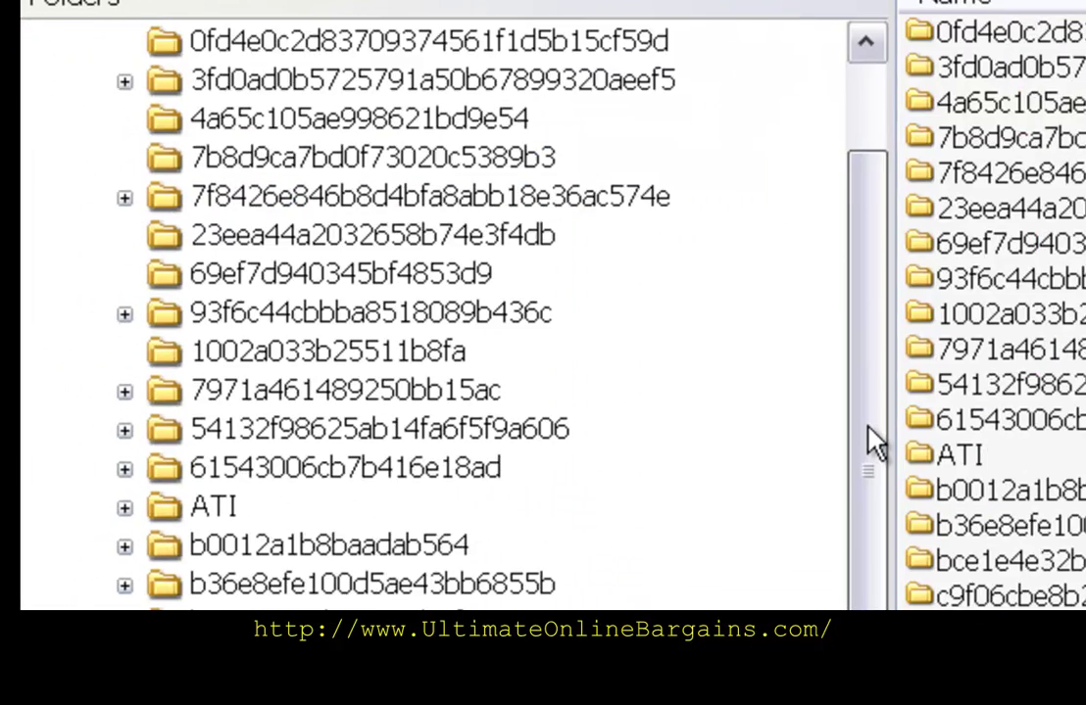
pyautogui.scroll(-2, 872, 436)
pyautogui.moveTo(872, 436); pyautogui.dragTo(625, 377)
pyautogui.click(286, 609)
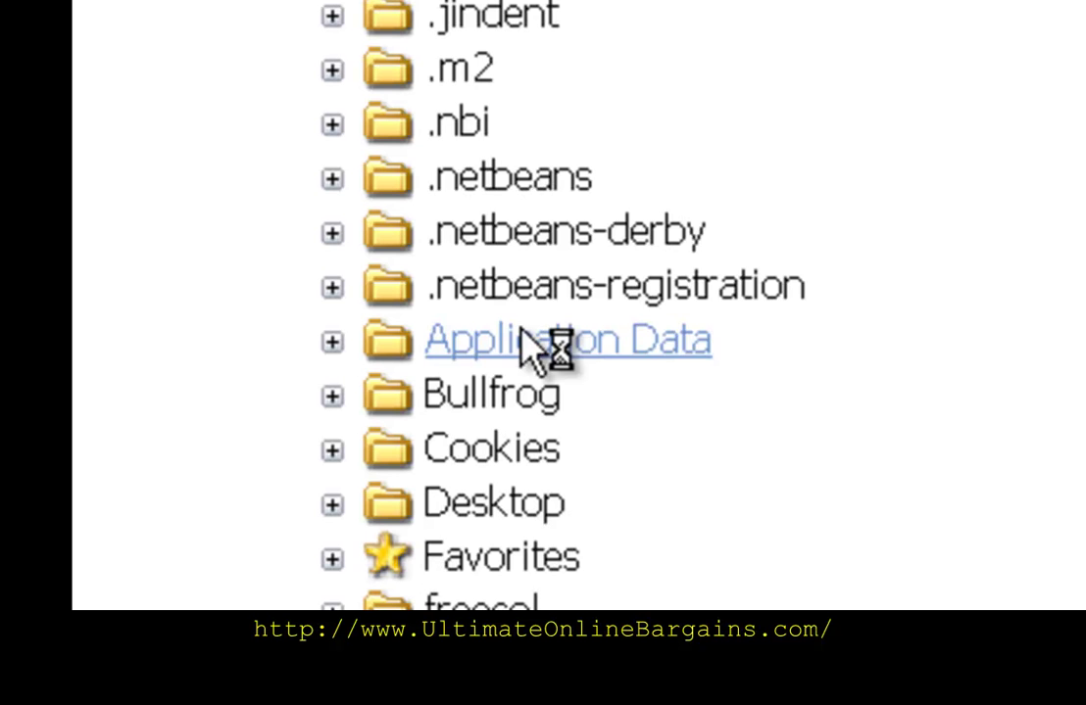
# Drill into Application Data > Microsoft > Templates and select the folder's full address path
pyautogui.click(516, 338)
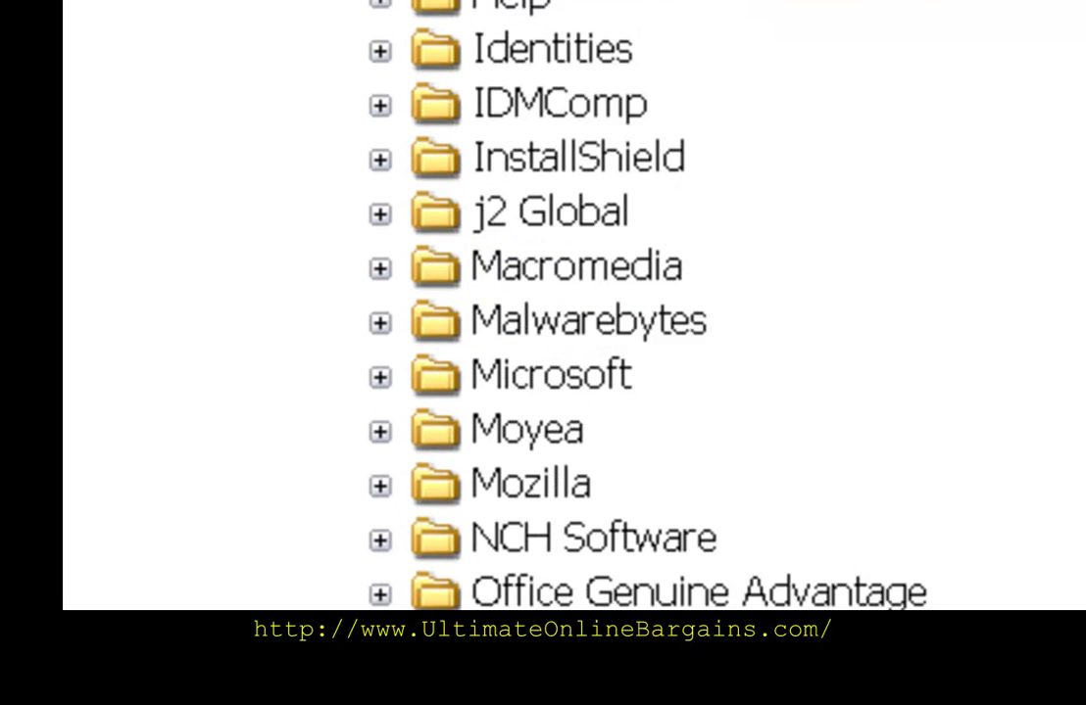
pyautogui.click(595, 381)
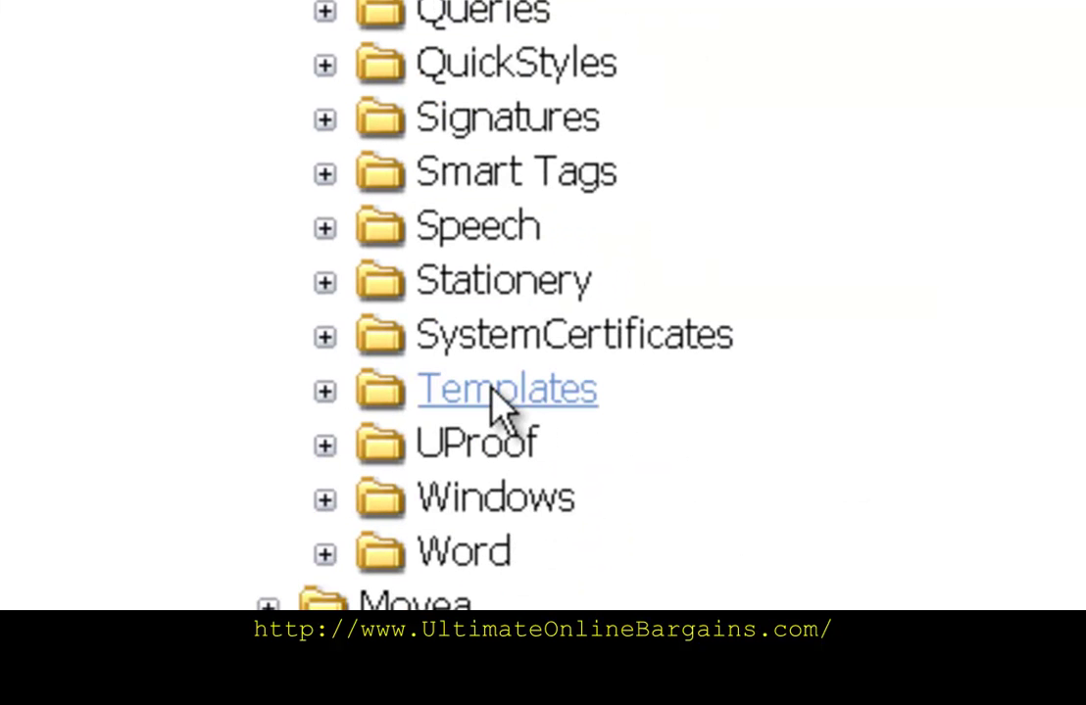
pyautogui.click(493, 390)
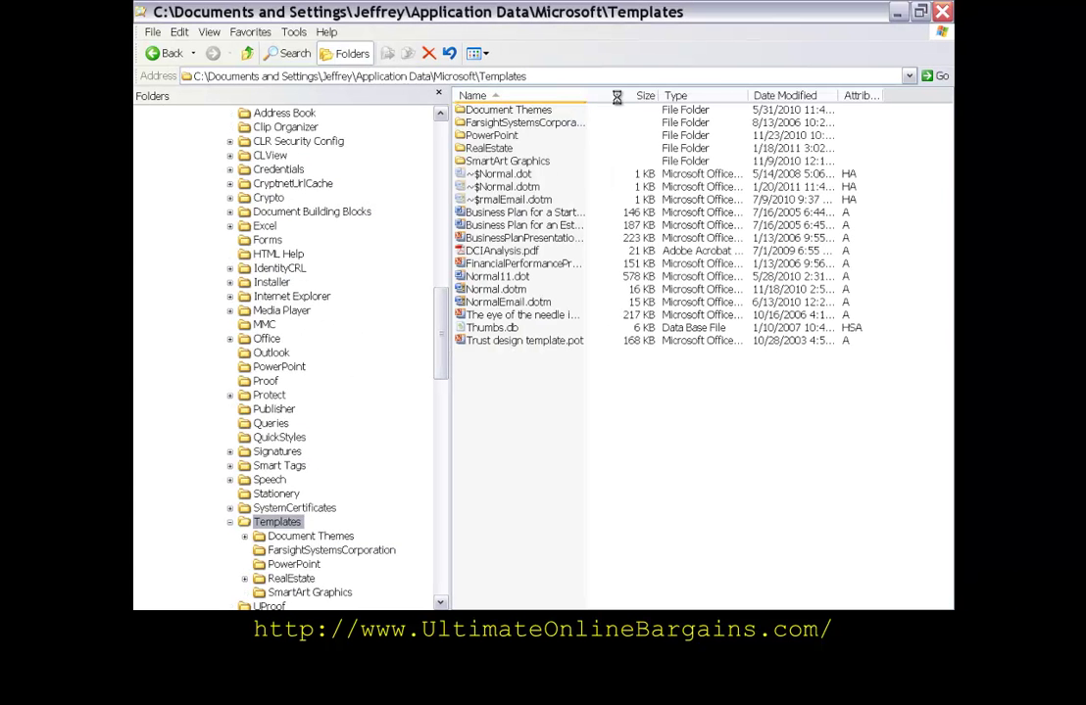
pyautogui.moveTo(586, 96); pyautogui.dragTo(698, 97)
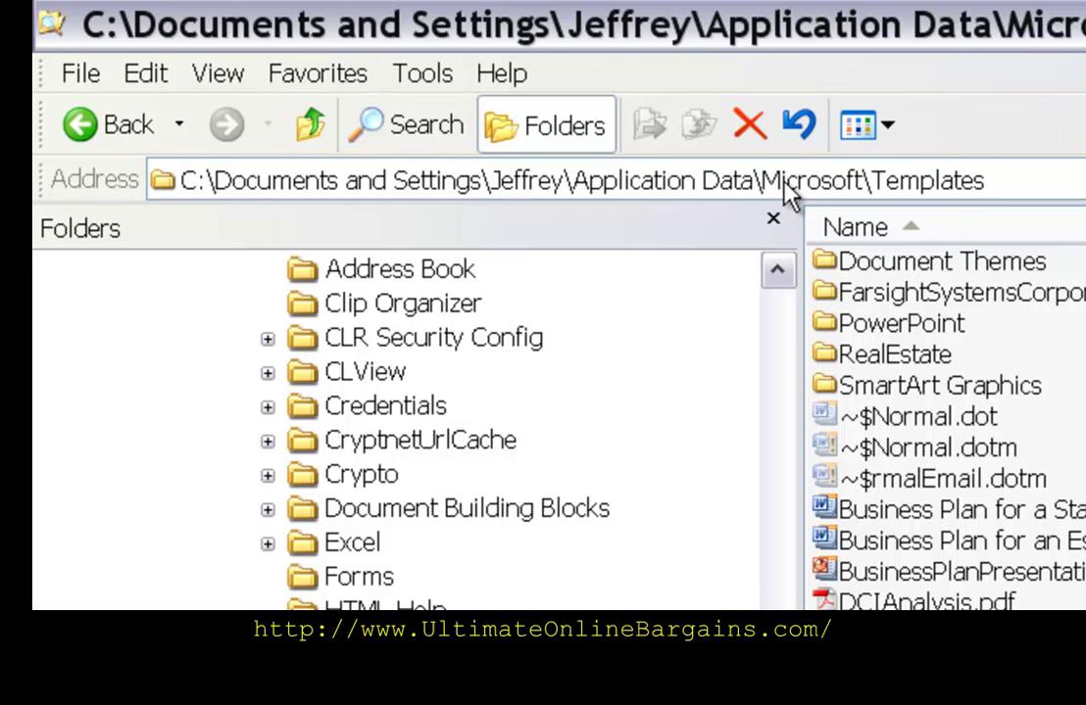
pyautogui.click(165, 193)
pyautogui.hotkey('ctrl', 'c')
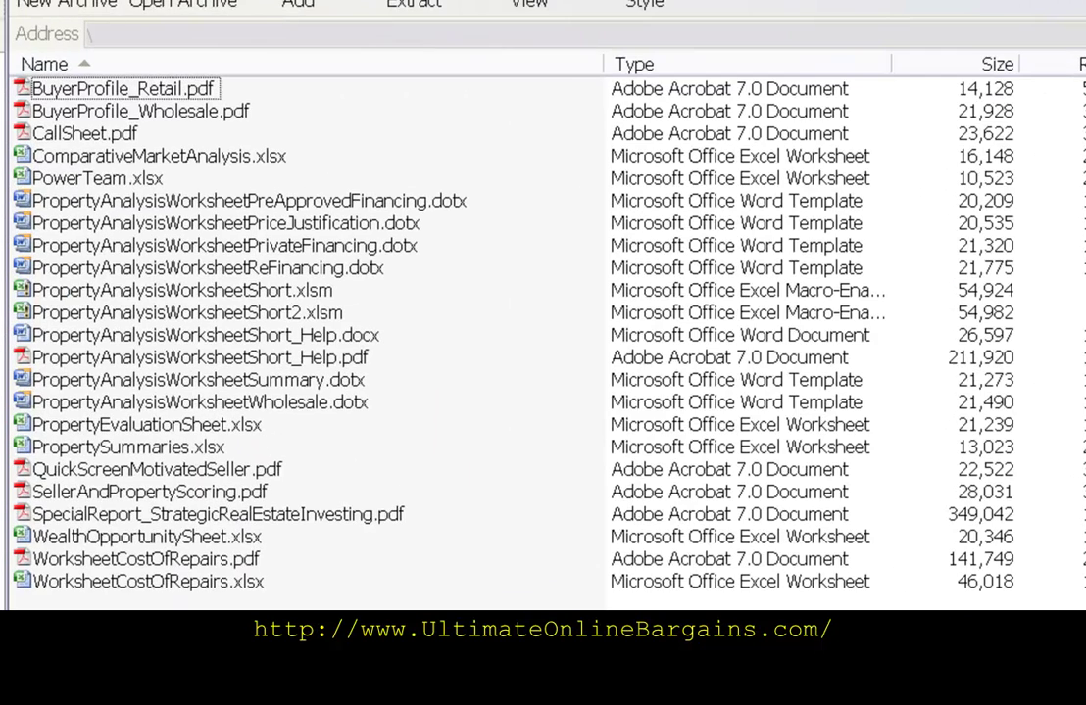
# Select the PreApprovedFinancing, PriceJustification, PrivateFinancing, ReFinancing, Summary and Wholesale .dotx templates
pyautogui.click(27, 201)
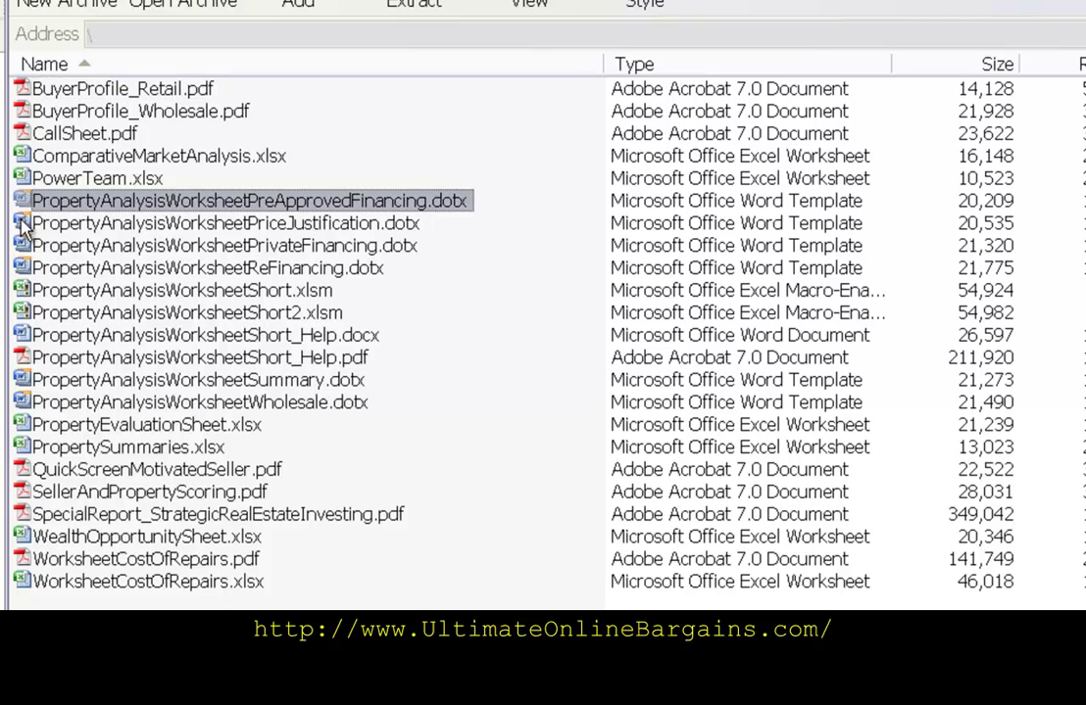
pyautogui.keyDown('shift'); pyautogui.click(23, 224); pyautogui.keyUp('shift')
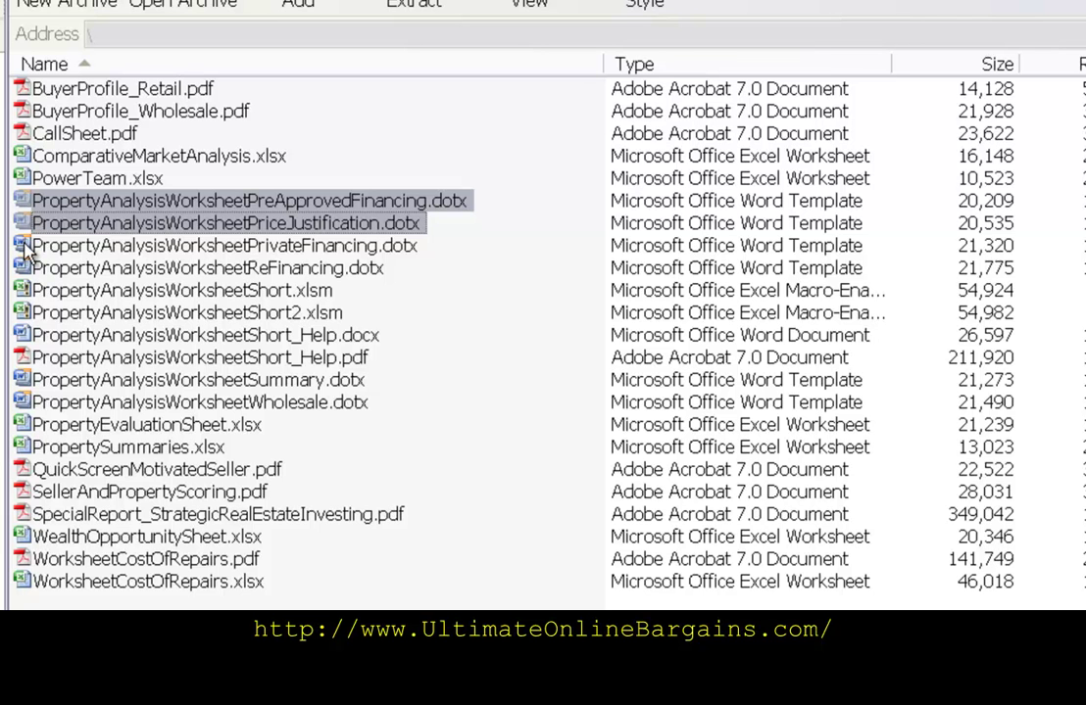
pyautogui.keyDown('shift'); pyautogui.click(26, 247); pyautogui.keyUp('shift')
pyautogui.keyDown('shift'); pyautogui.click(28, 269); pyautogui.keyUp('shift')
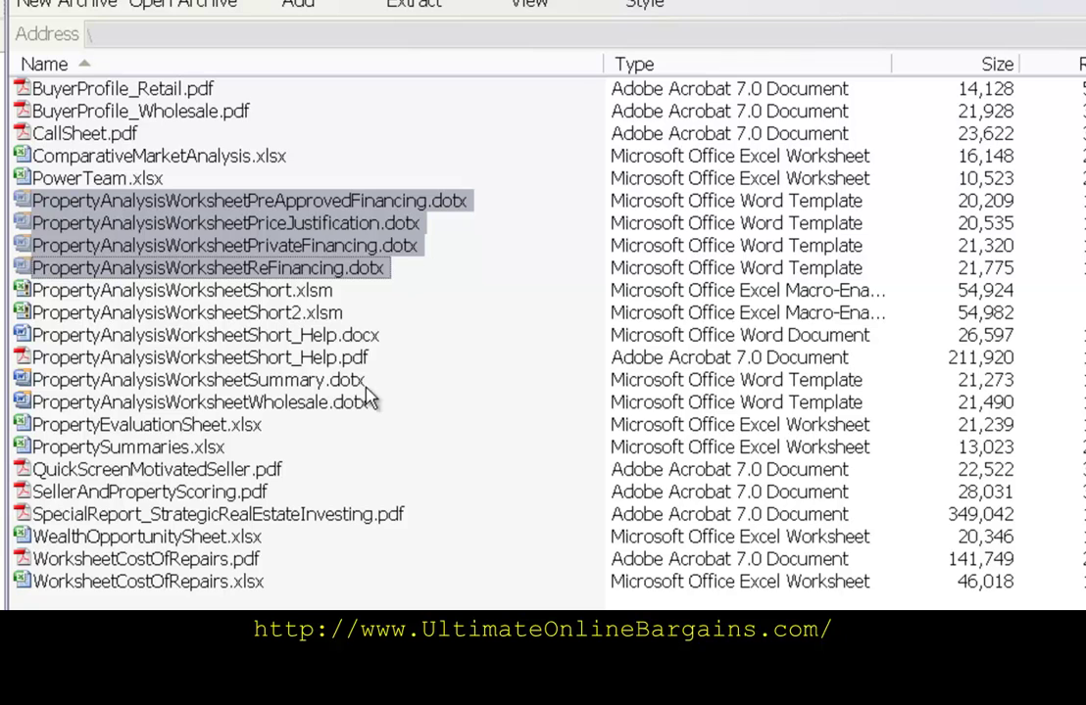
pyautogui.keyDown('ctrl'); pyautogui.click(24, 381); pyautogui.keyUp('ctrl')
pyautogui.keyDown('ctrl'); pyautogui.click(28, 404); pyautogui.keyUp('ctrl')
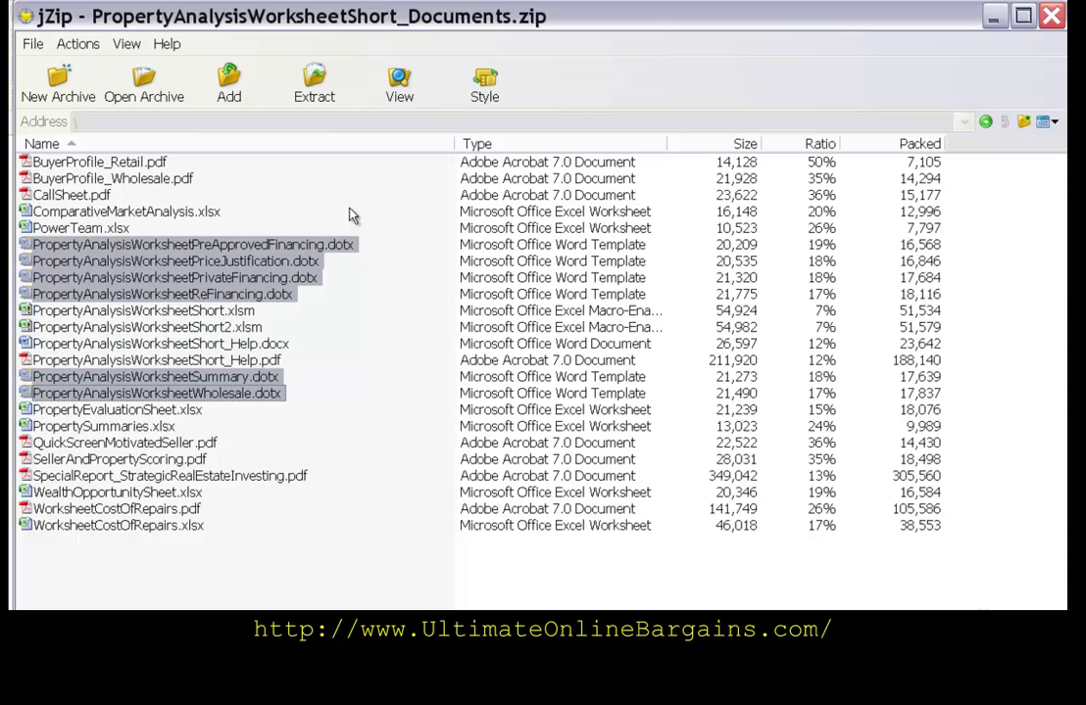
# Extract the selected templates, pasting the Microsoft Templates folder path as the destination
pyautogui.click(312, 86)
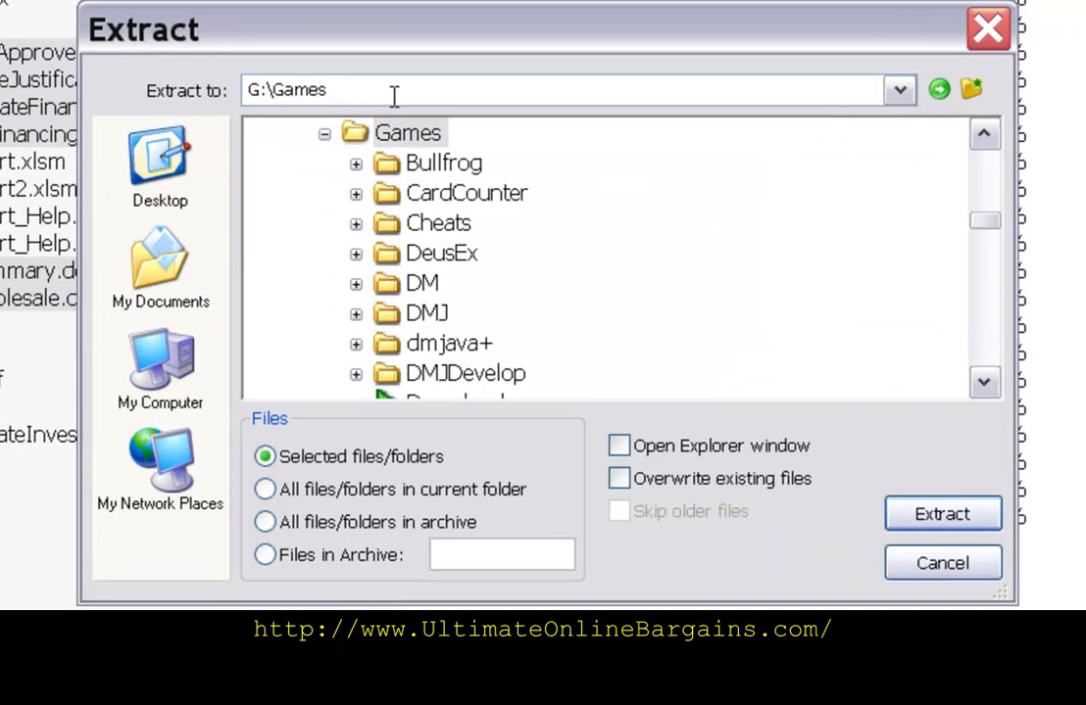
pyautogui.doubleClick(399, 199)
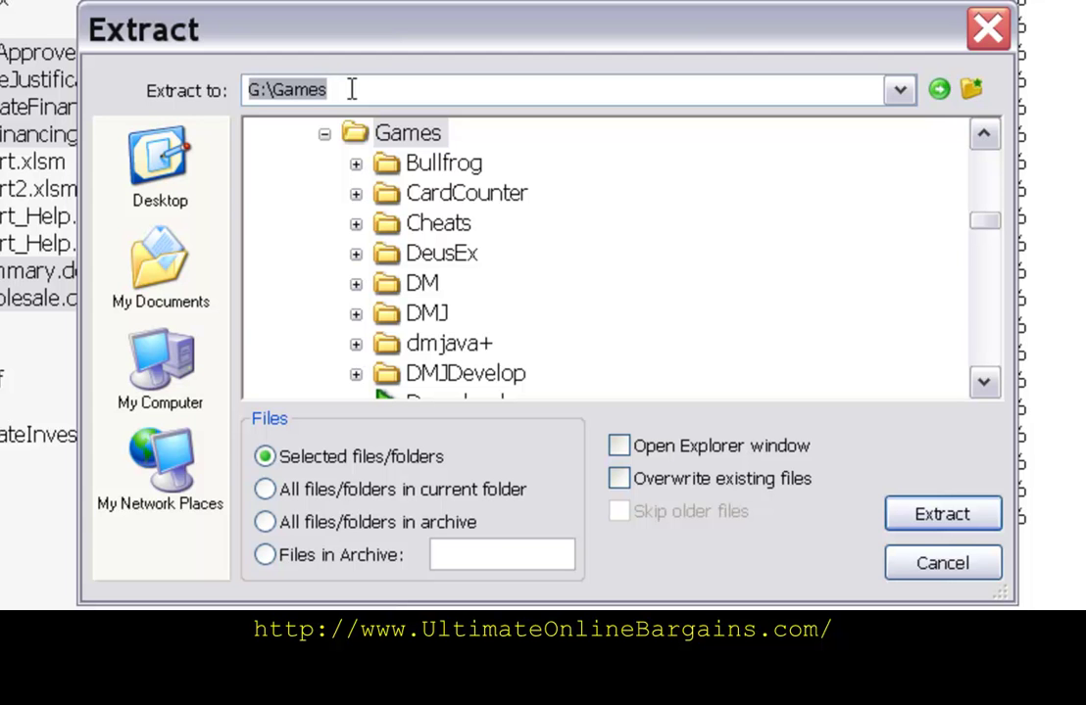
pyautogui.hotkey('ctrl', 'v')
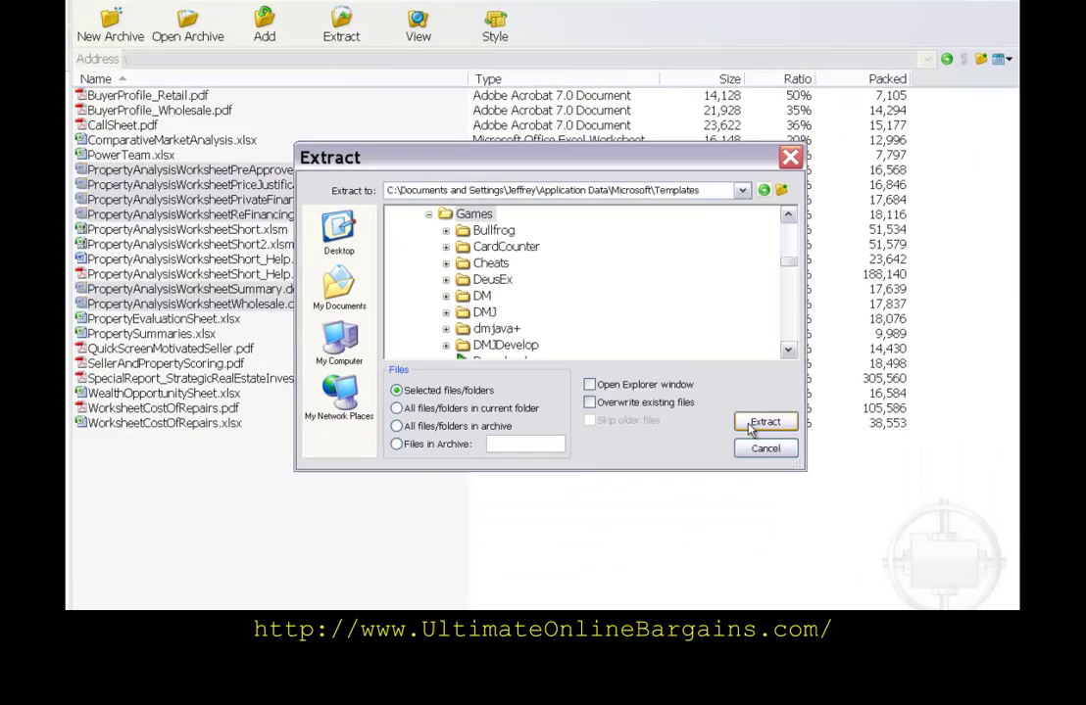
pyautogui.click(916, 527)
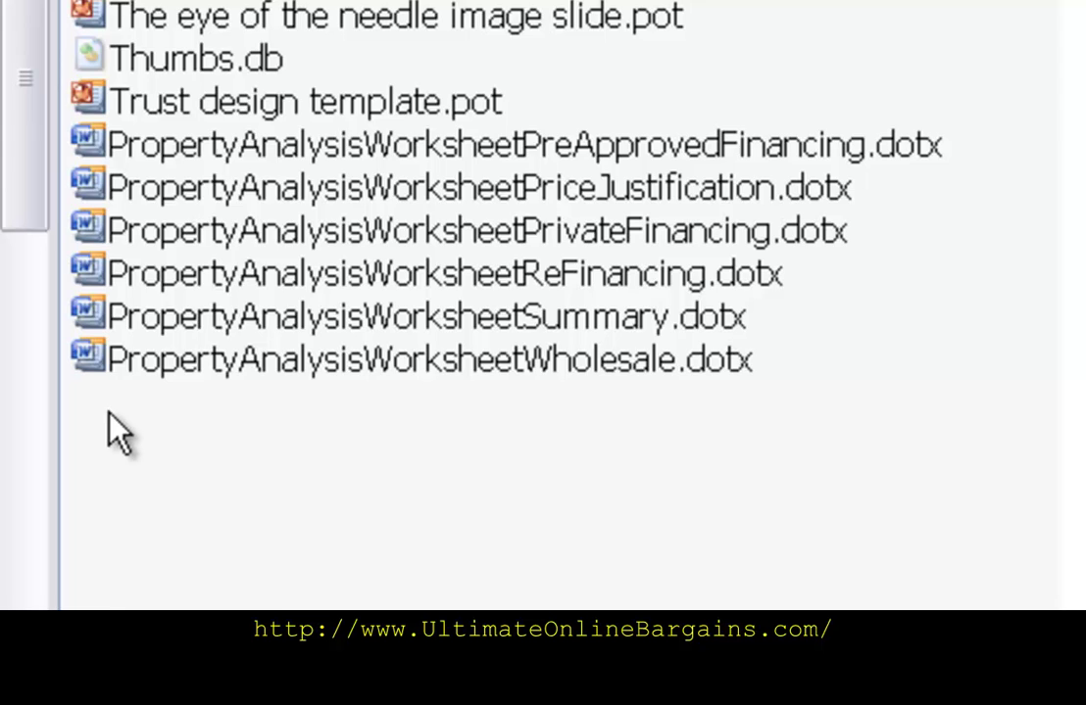
pyautogui.moveTo(128, 314)
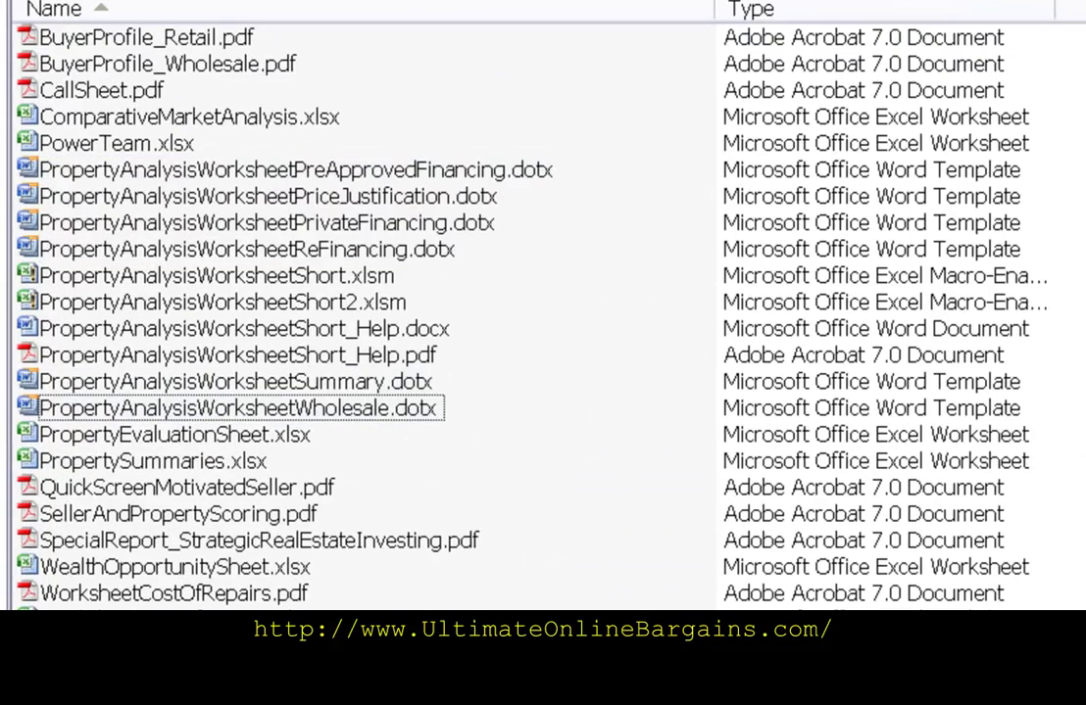
# Select only PropertyAnalysisWorksheetShort.xlsm and extract it to the Templates folder path
pyautogui.click(30, 278)
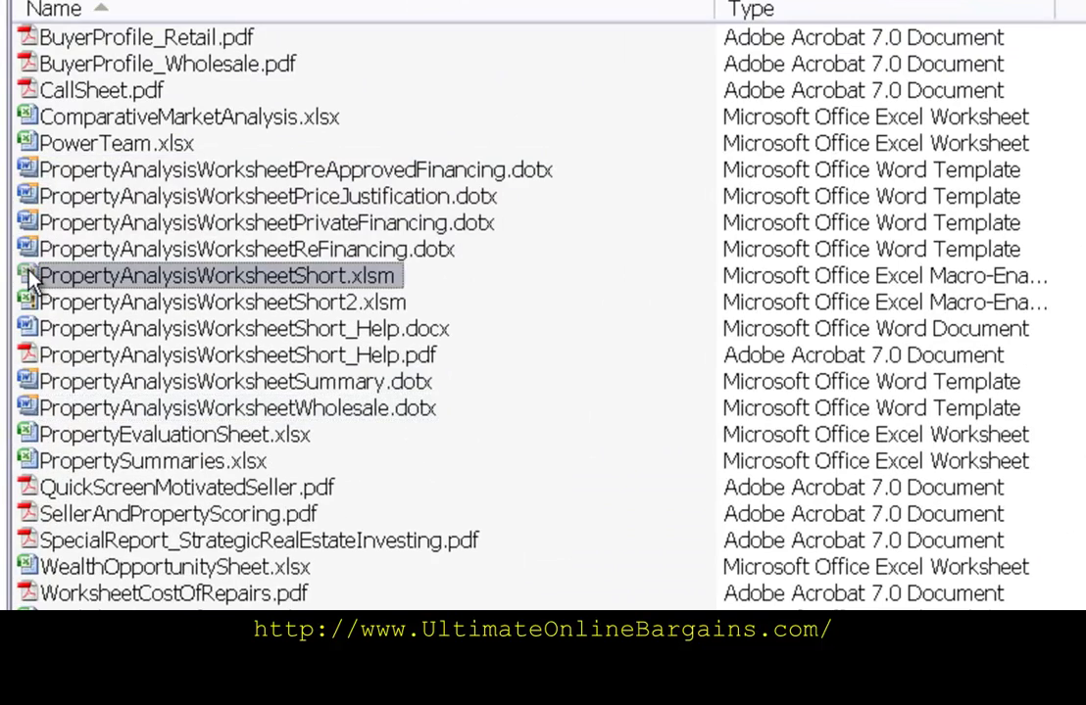
pyautogui.keyDown('shift'); pyautogui.click(31, 306); pyautogui.keyUp('shift')
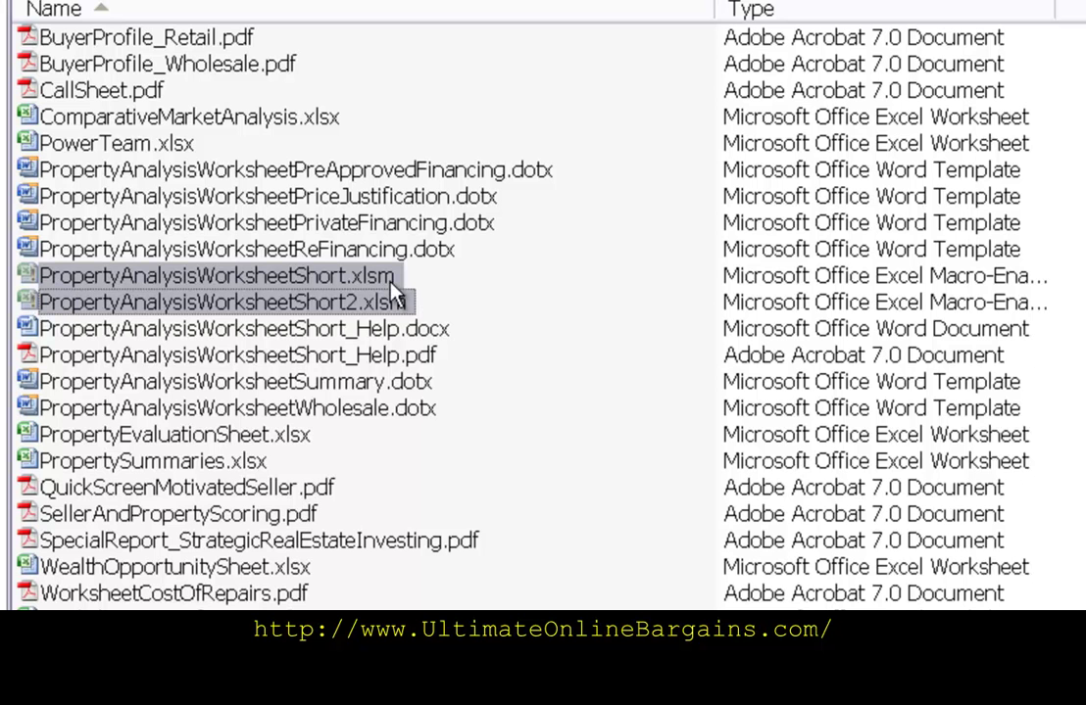
pyautogui.click(28, 276)
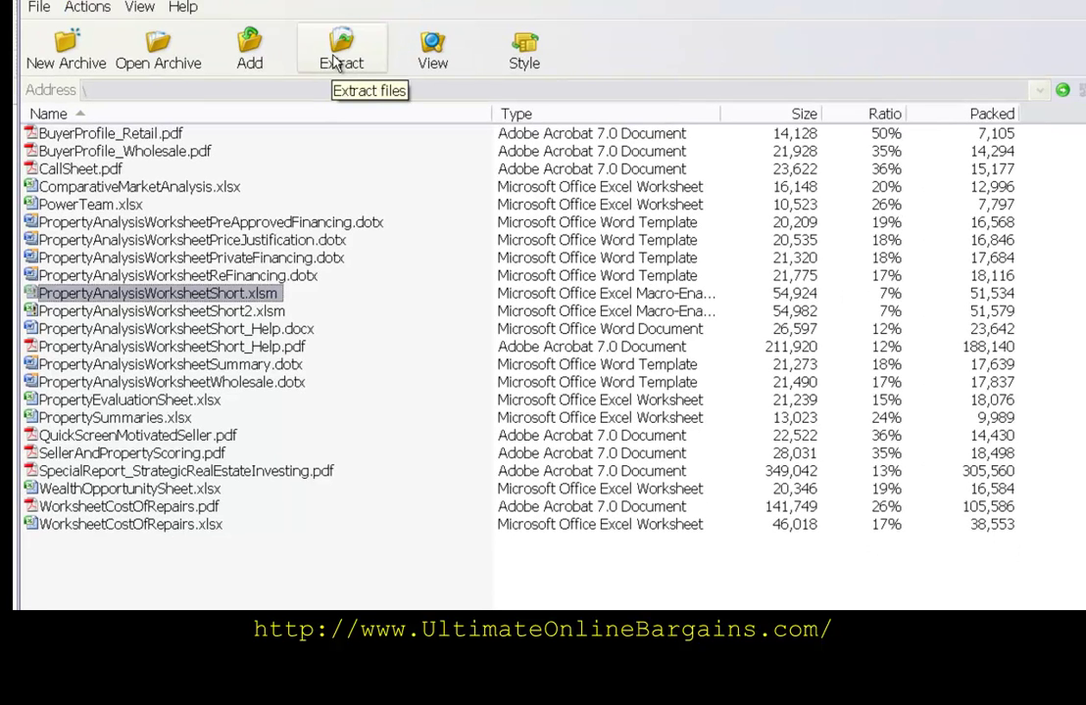
pyautogui.click(372, 20)
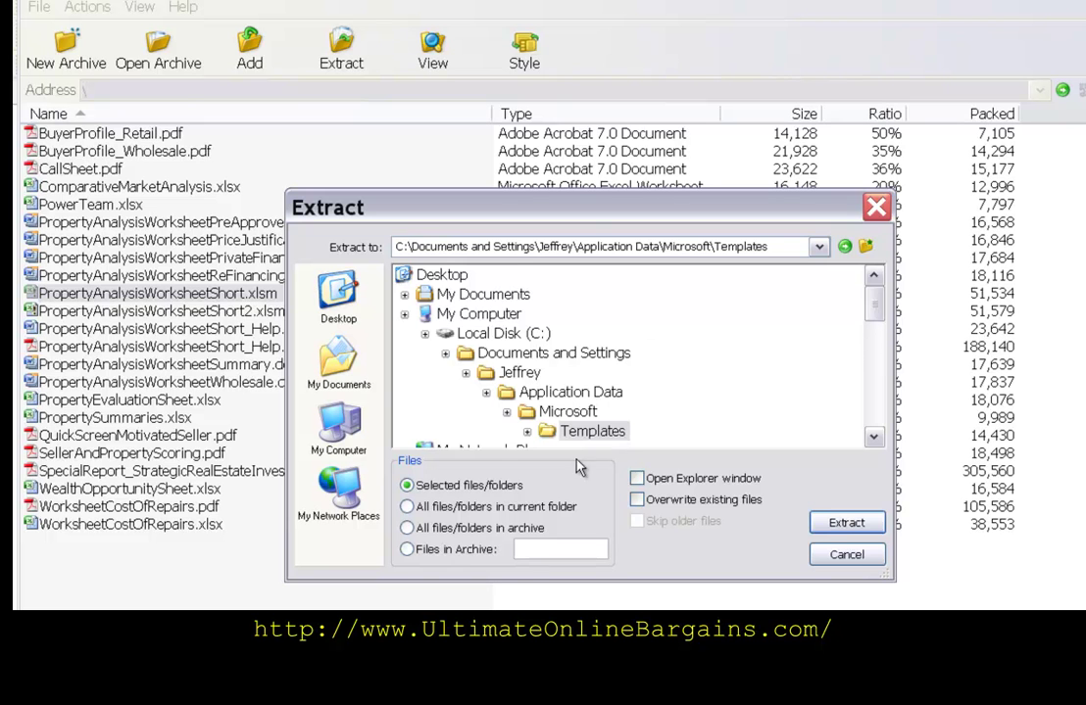
pyautogui.click(842, 525)
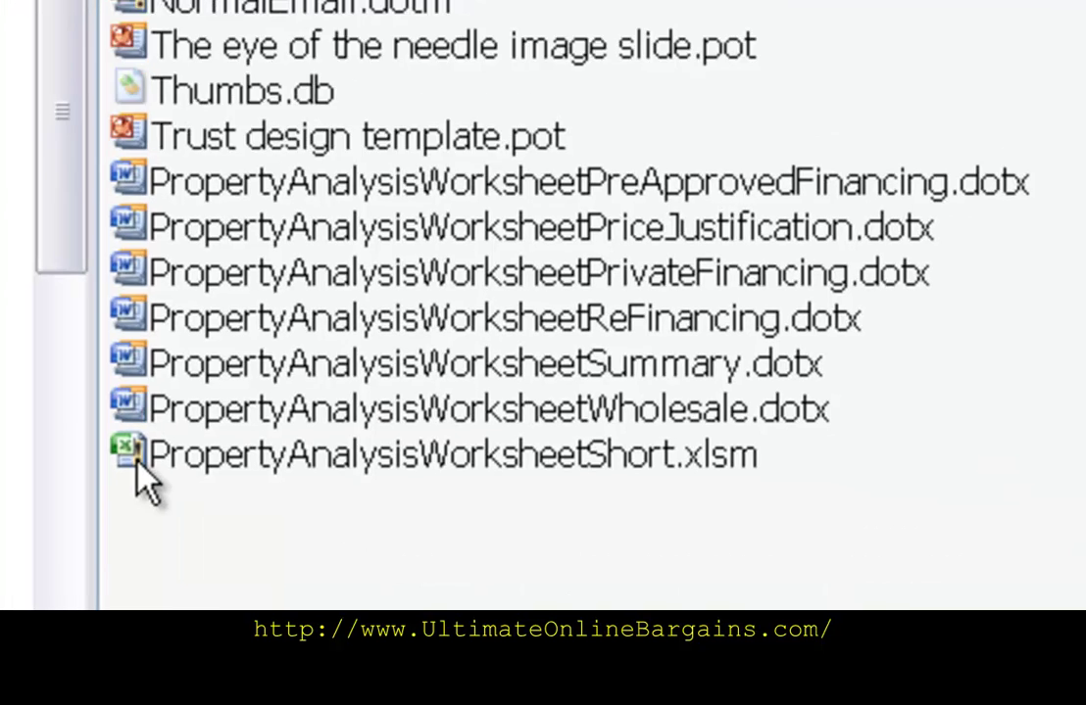
# Open PropertyAnalysisWorksheetShort.xlsm and save it as the Excel Macro-Enabled Template PropertyAnalysisWorksheetShort.xltm
pyautogui.doubleClick(83, 465)
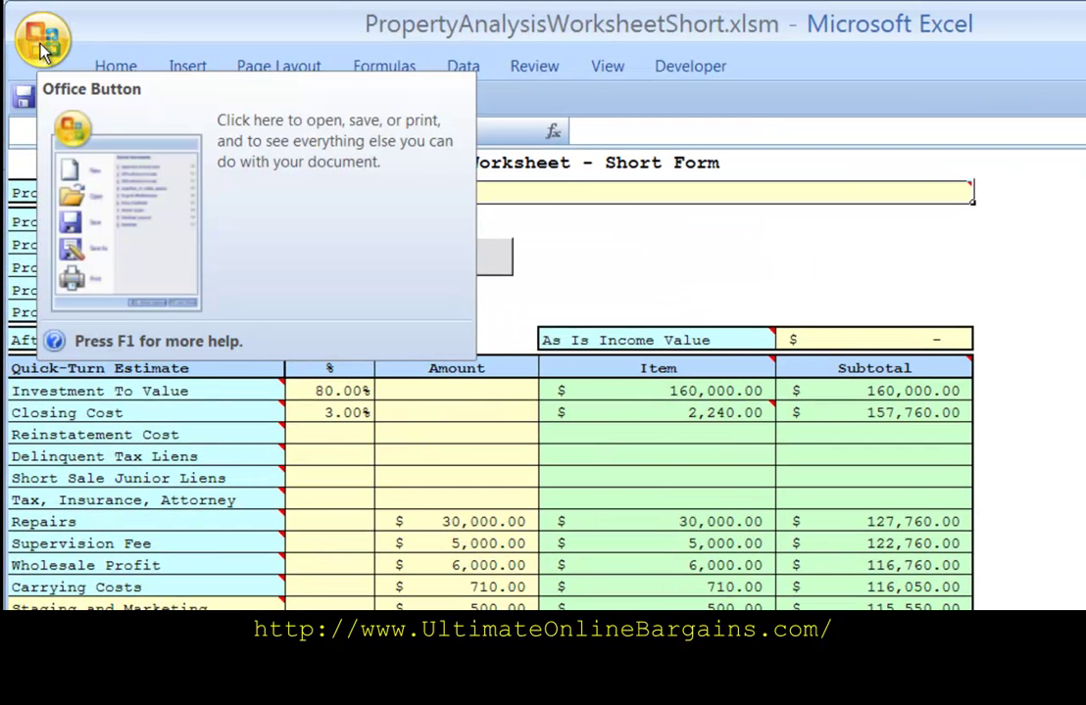
pyautogui.click(39, 51)
pyautogui.moveTo(90, 307)
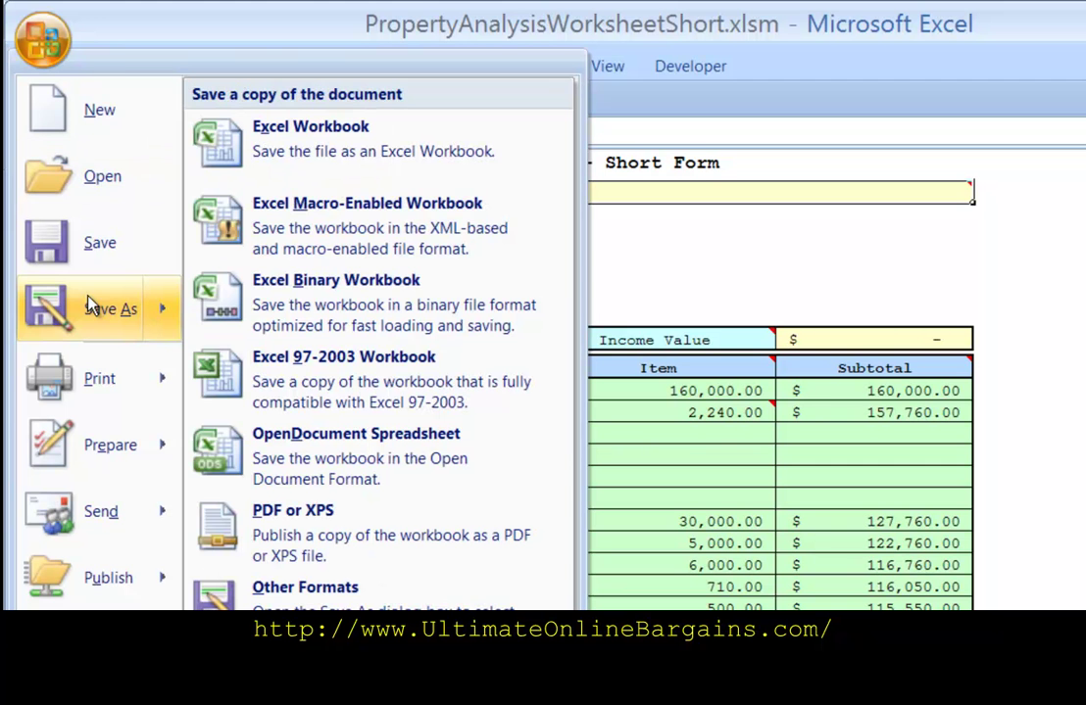
pyautogui.click(86, 306)
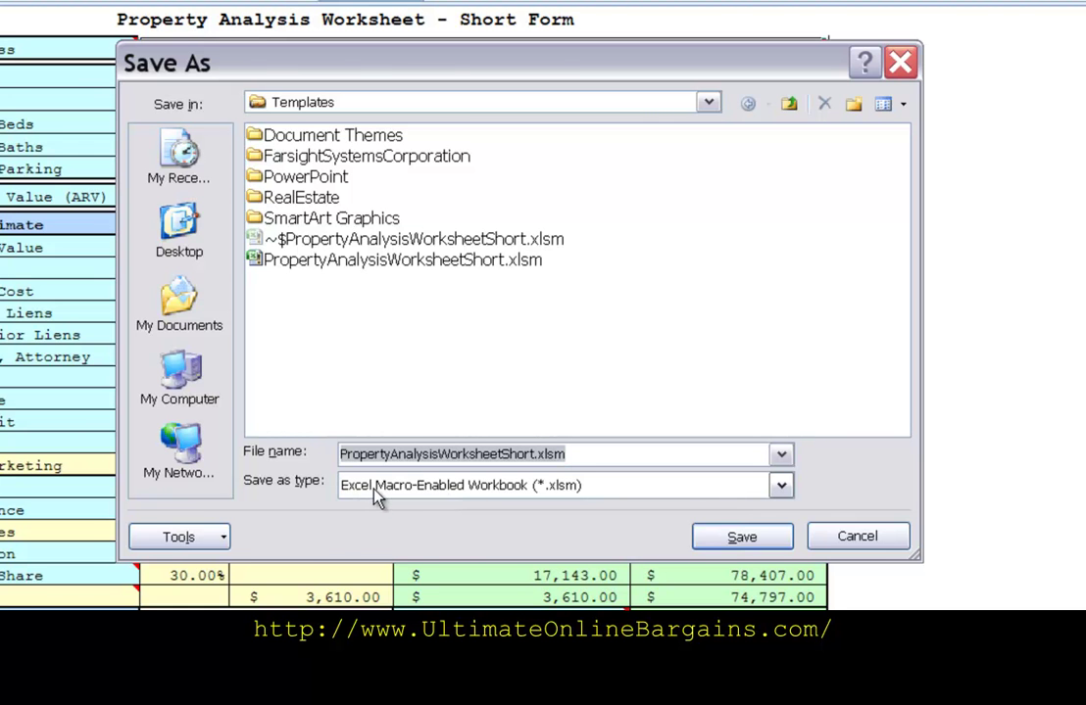
pyautogui.click(781, 485)
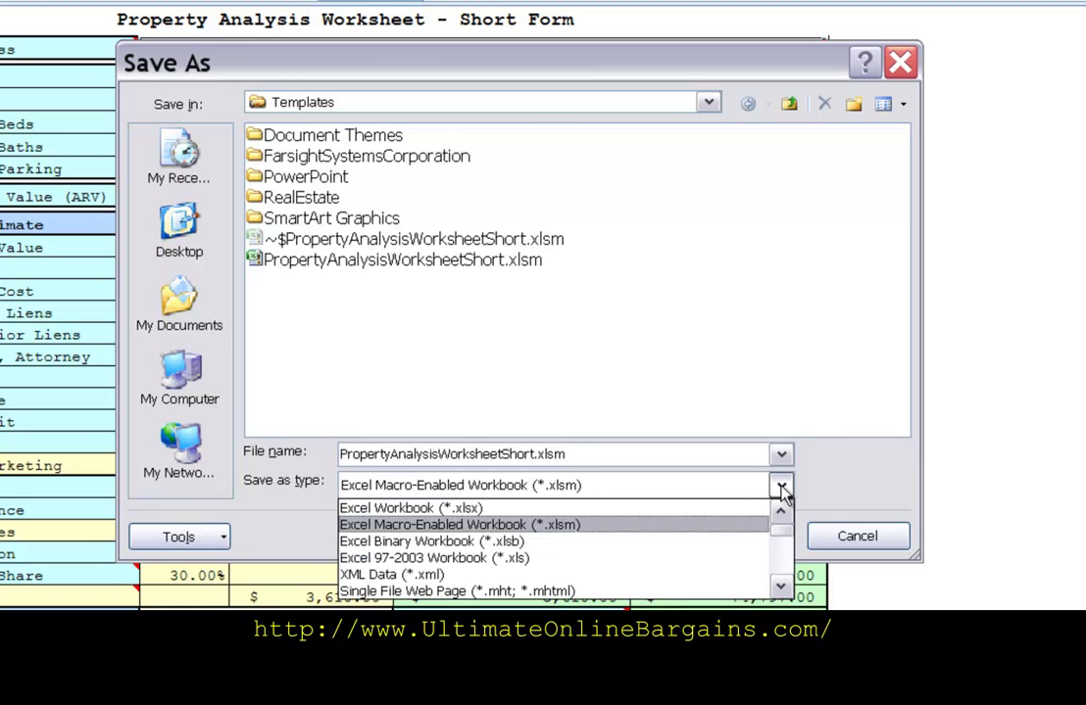
pyautogui.click(780, 585)
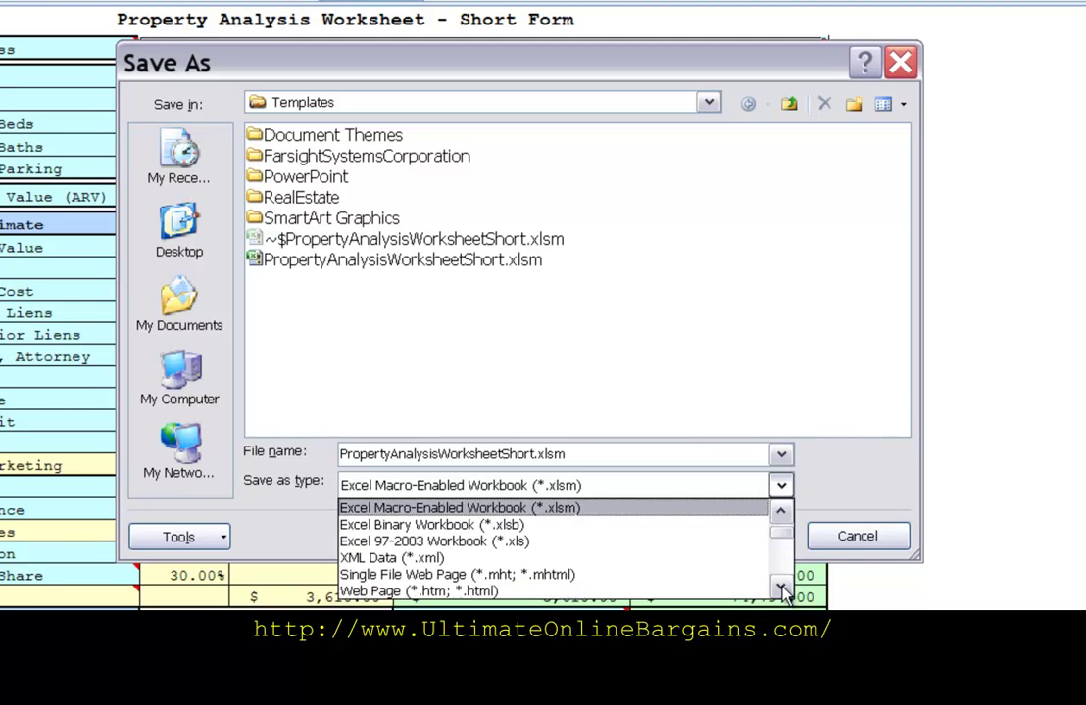
pyautogui.click(780, 585)
pyautogui.click(780, 586)
pyautogui.click(829, 567)
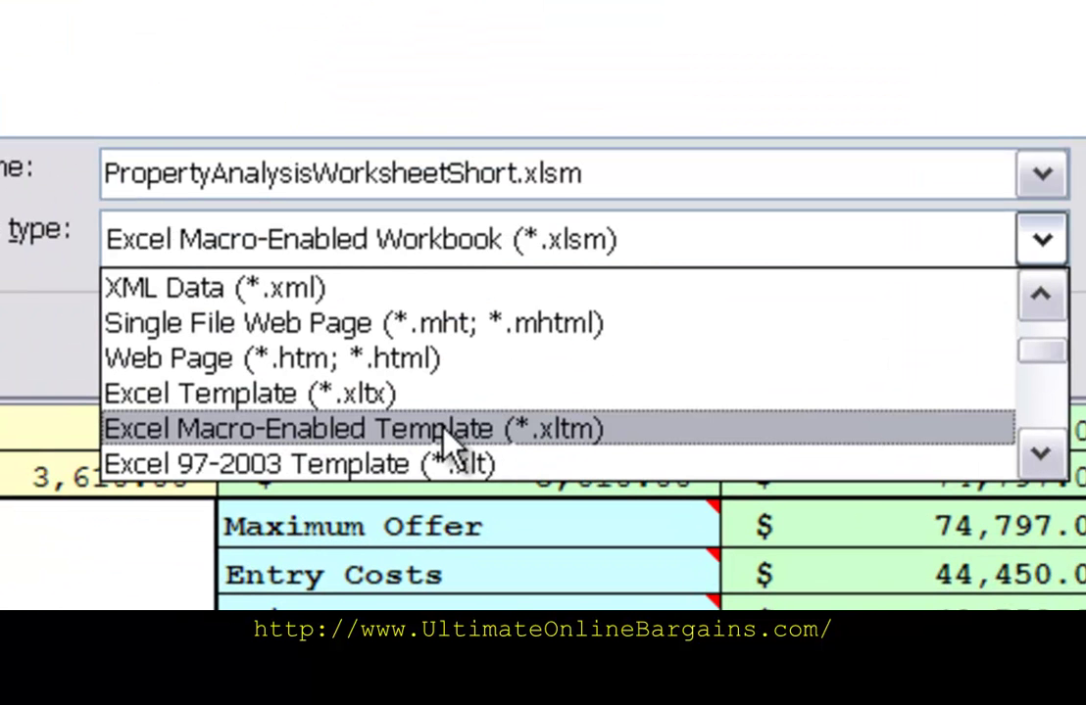
pyautogui.click(444, 428)
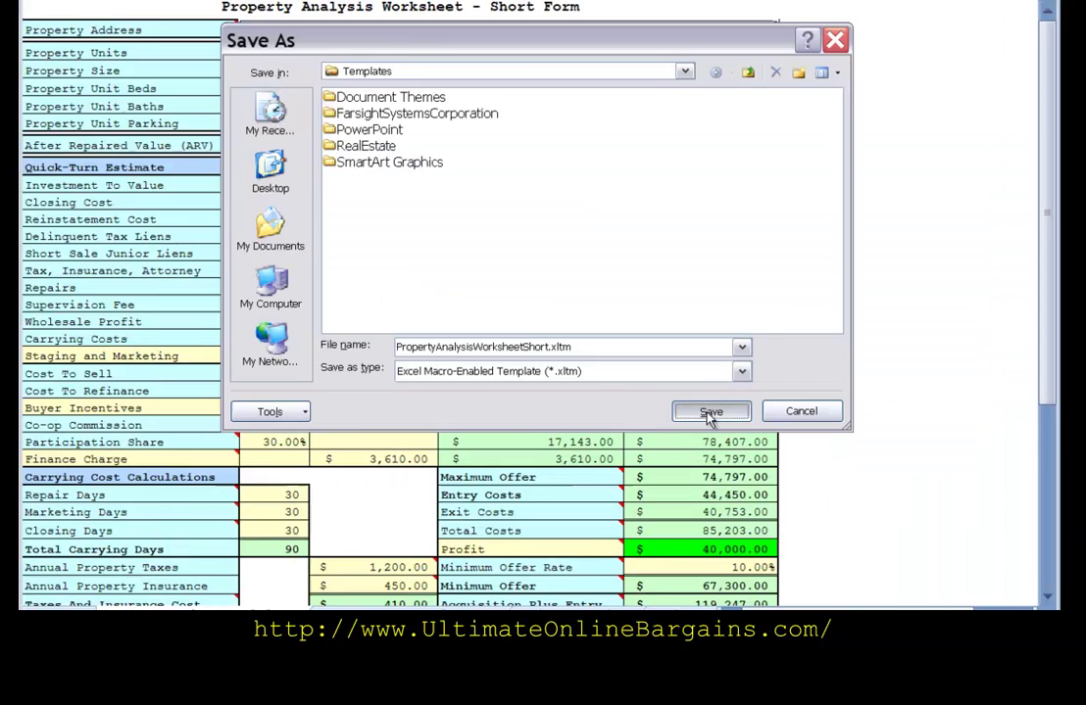
pyautogui.click(958, 348)
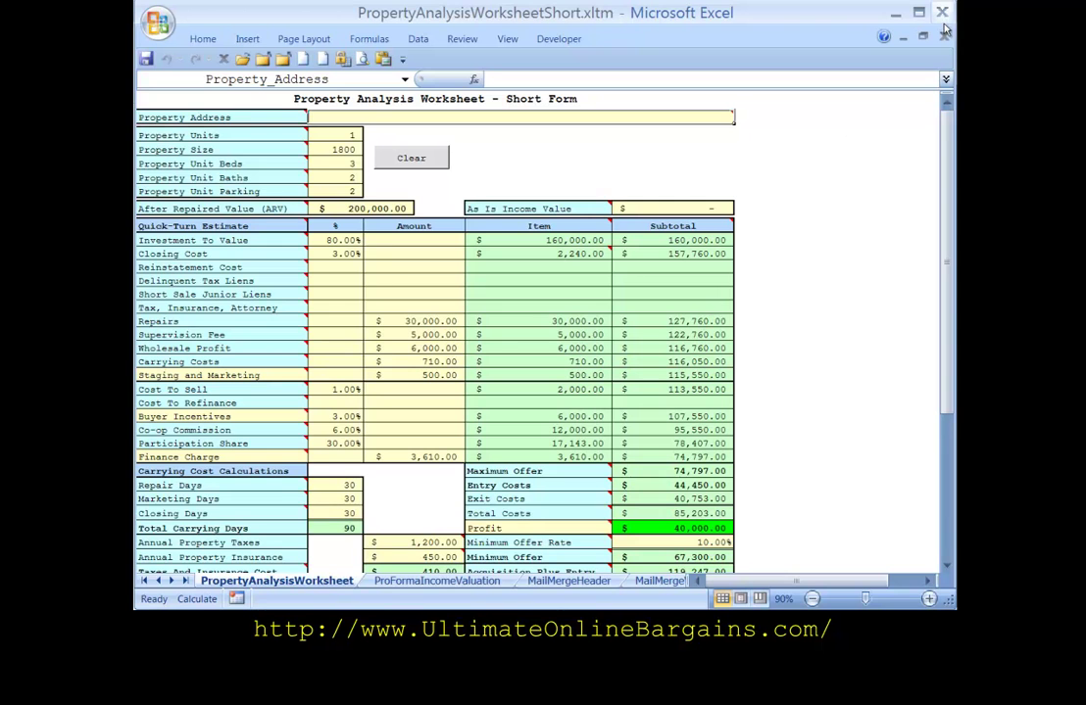
# Close the template workbook and add New... from All Commands to the Quick Access Toolbar
pyautogui.click(943, 37)
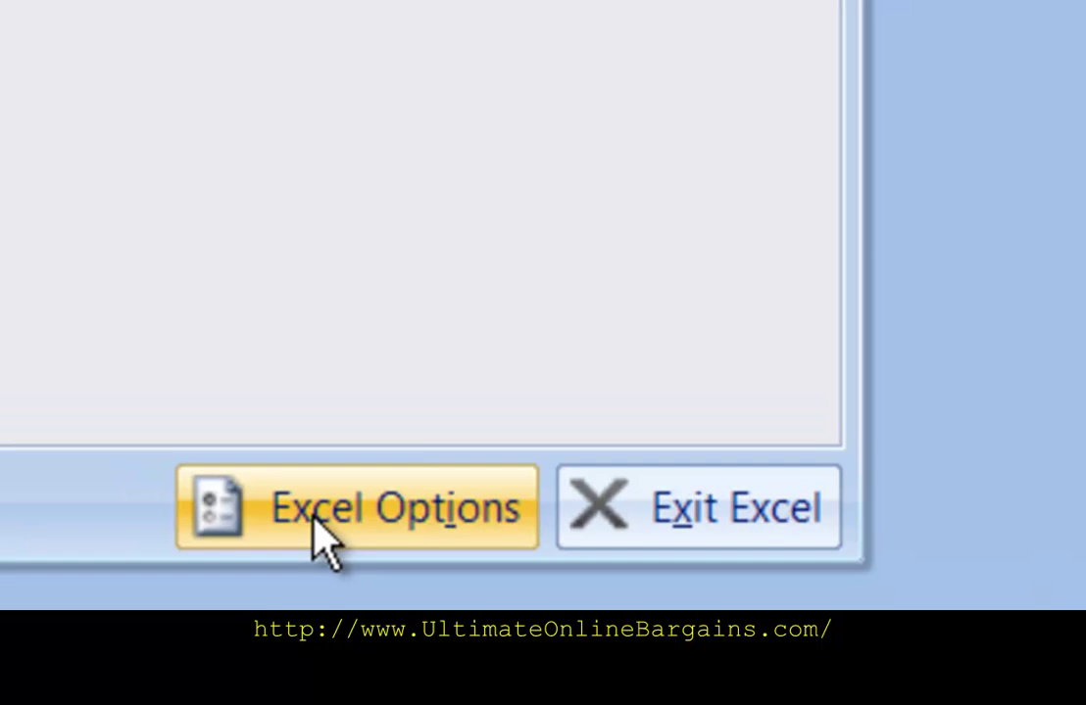
pyautogui.click(316, 495)
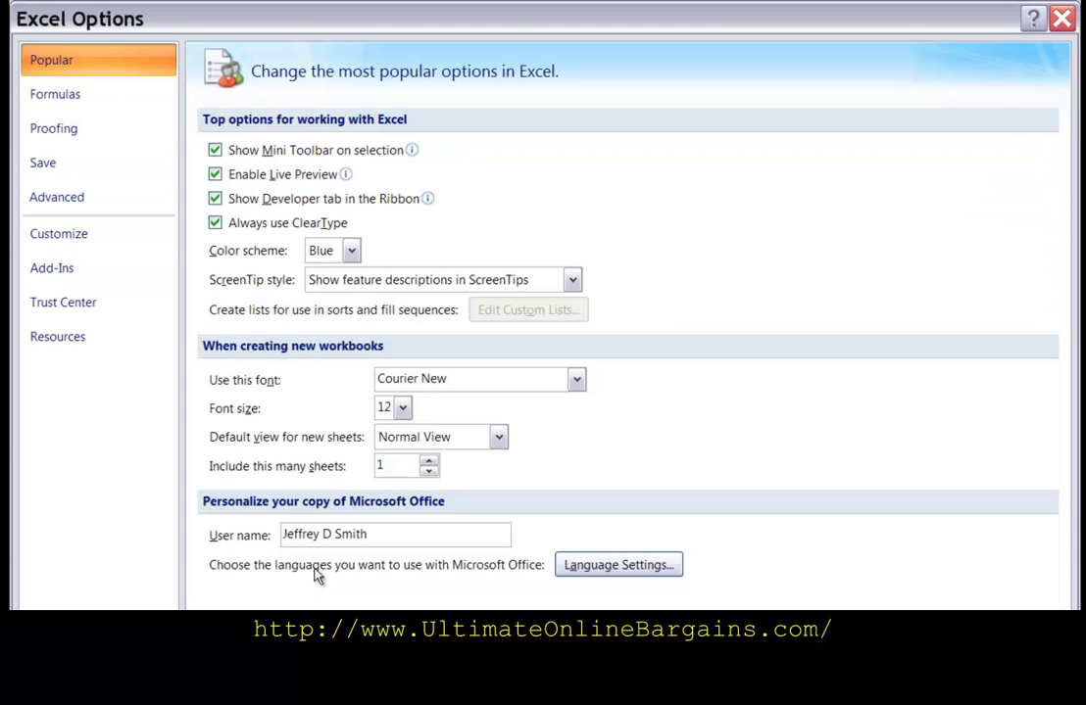
pyautogui.click(78, 239)
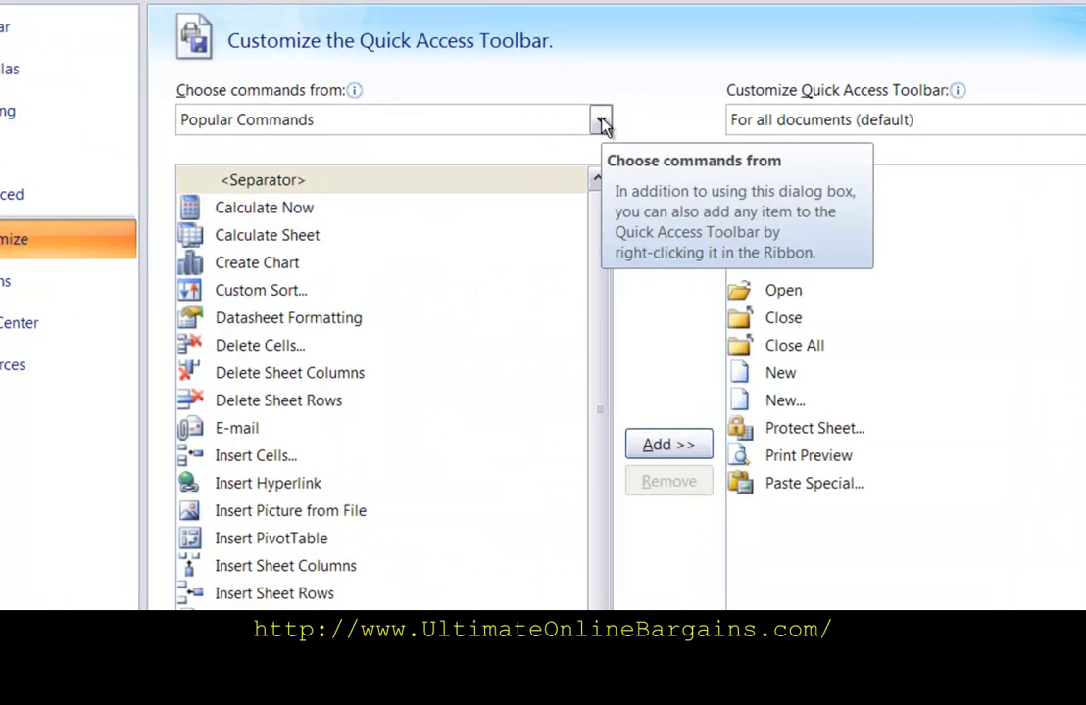
pyautogui.click(556, 136)
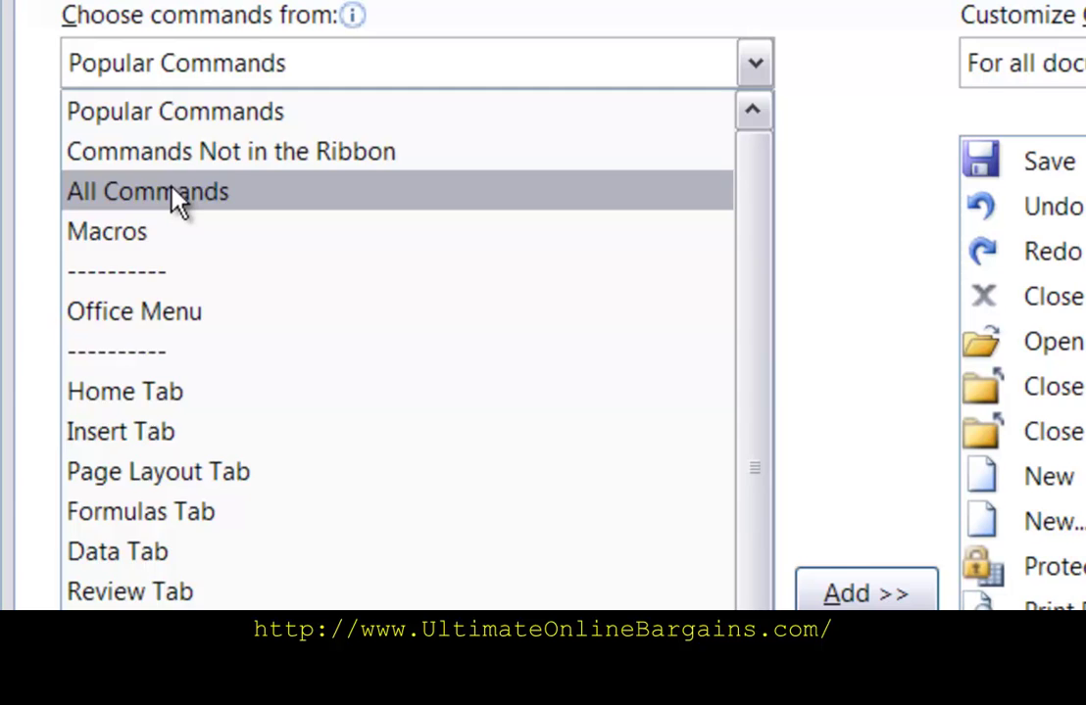
pyautogui.click(176, 201)
pyautogui.scroll(-1, 763, 223)
pyautogui.moveTo(763, 224); pyautogui.dragTo(748, 704)
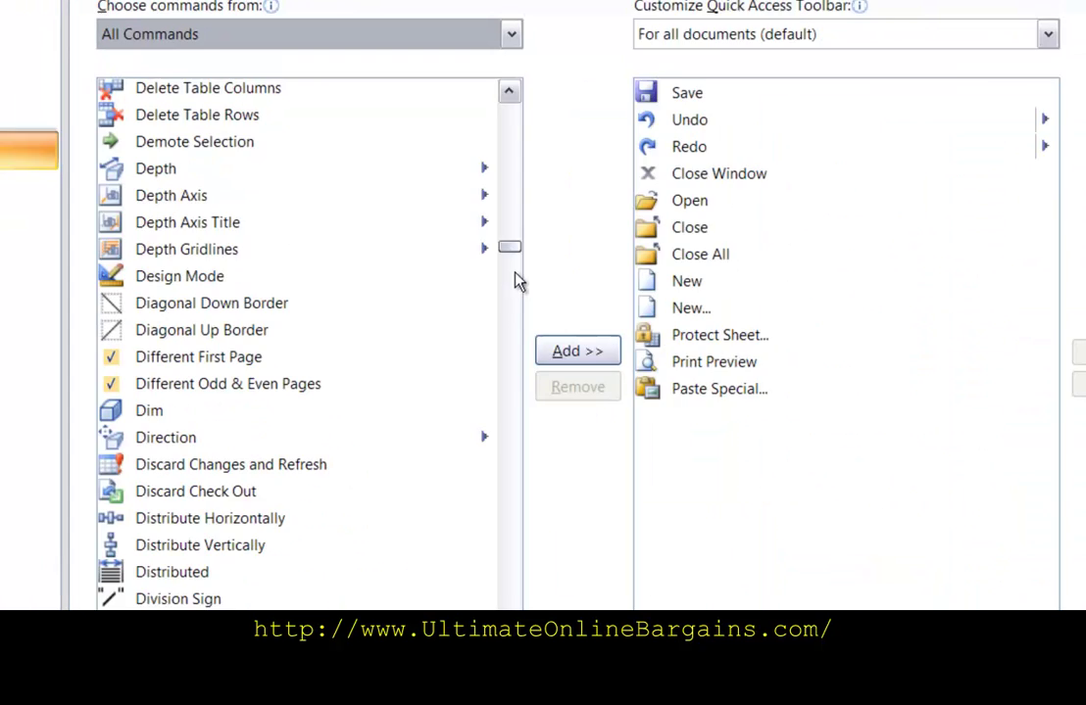
pyautogui.moveTo(461, 359); pyautogui.dragTo(463, 380)
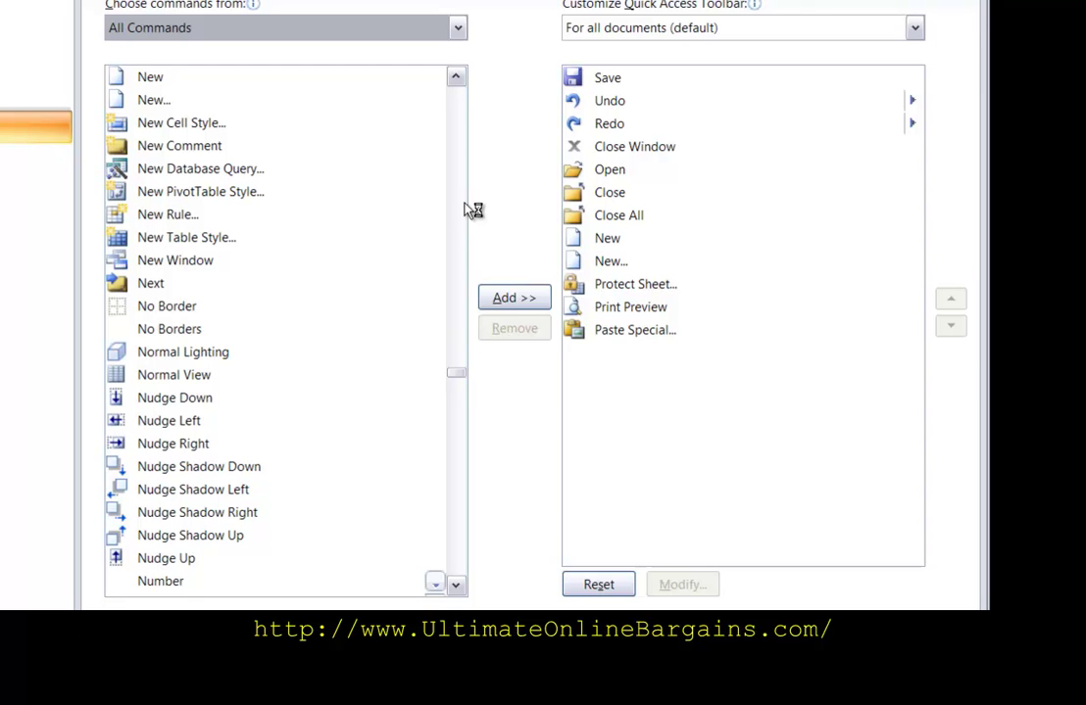
pyautogui.click(144, 106)
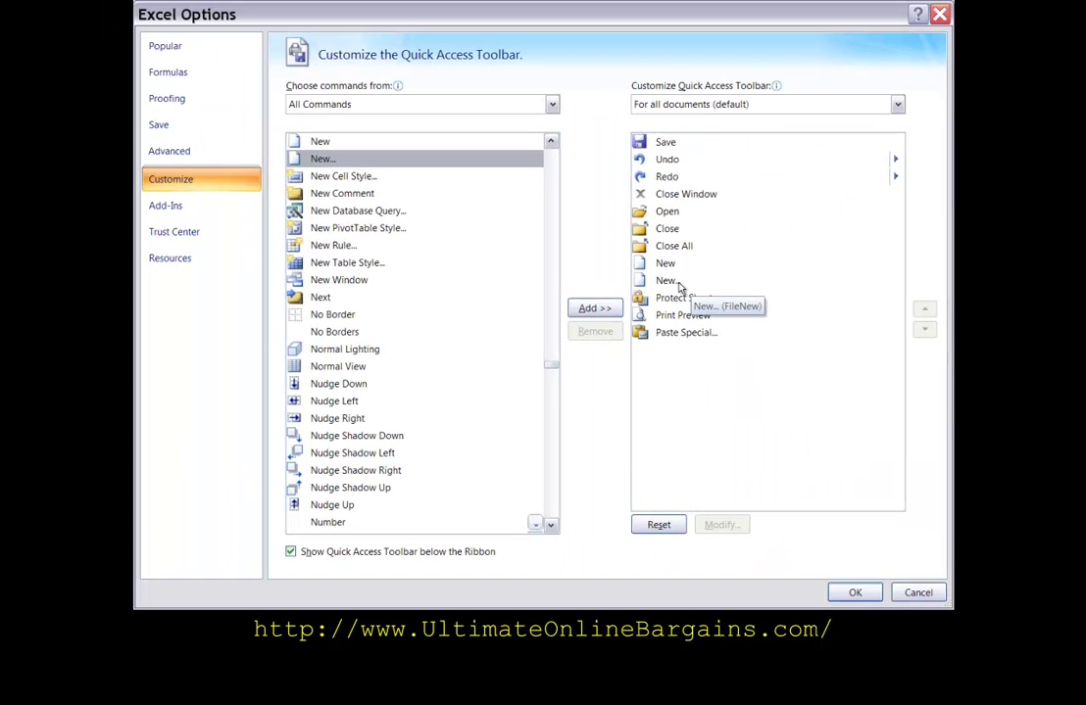
pyautogui.click(963, 369)
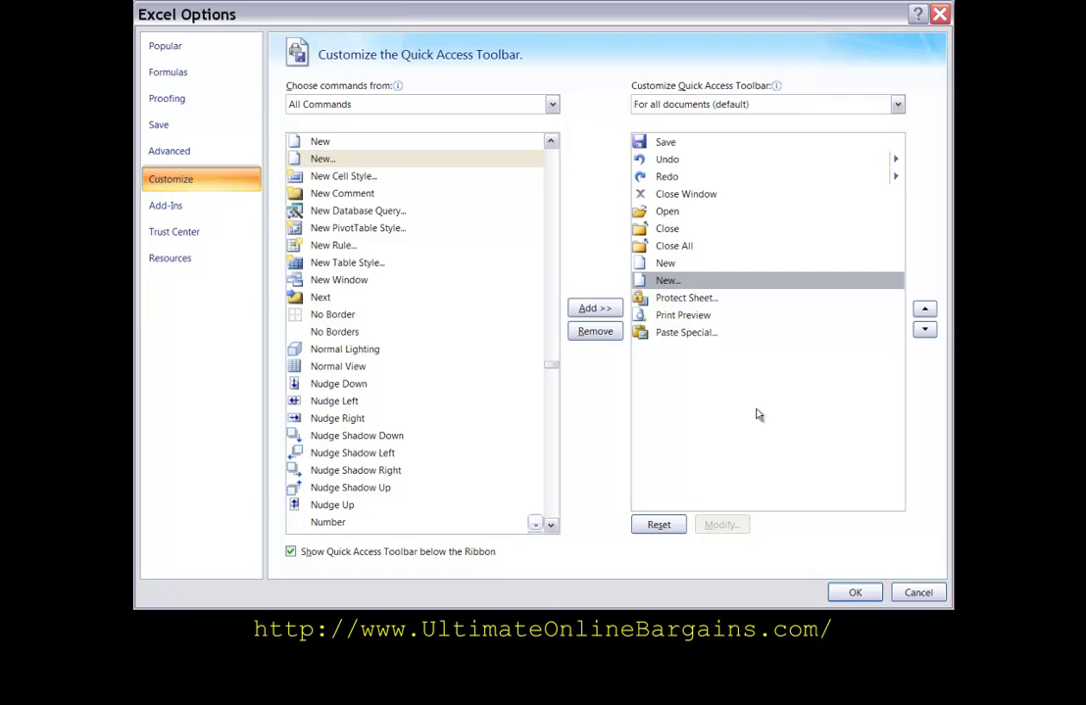
pyautogui.click(862, 594)
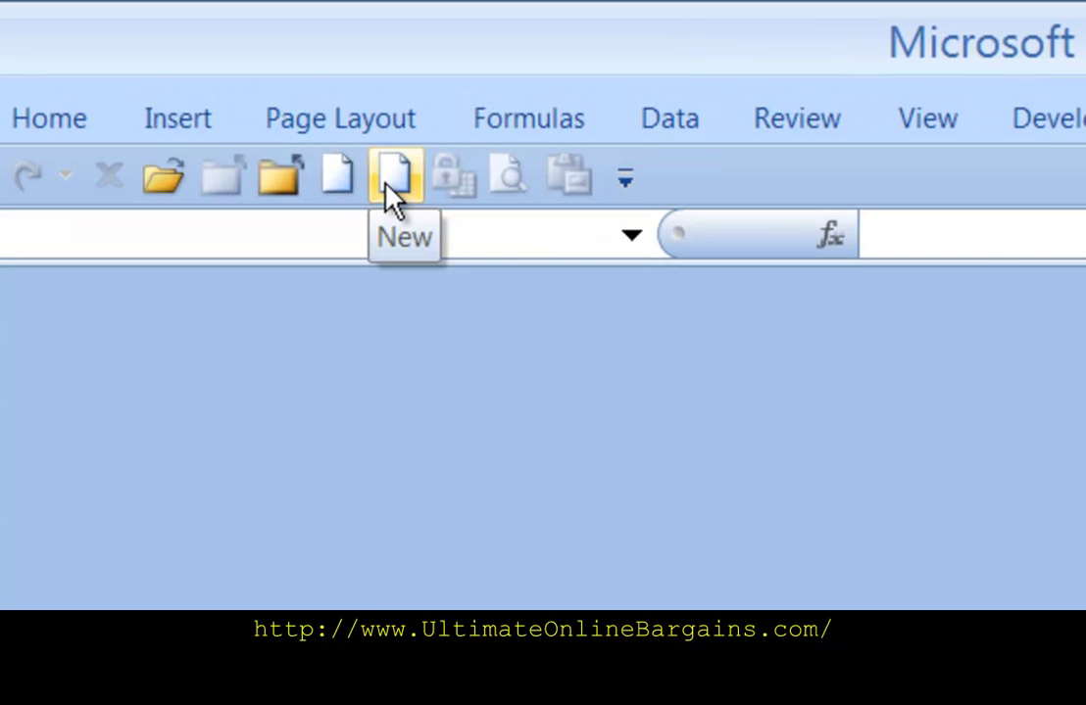
# Create workbook PropertyAnalysisWorksheetShort1 from the PropertyAnalysisWorksheetShort.xltm template under My templates in Details view
pyautogui.click(387, 186)
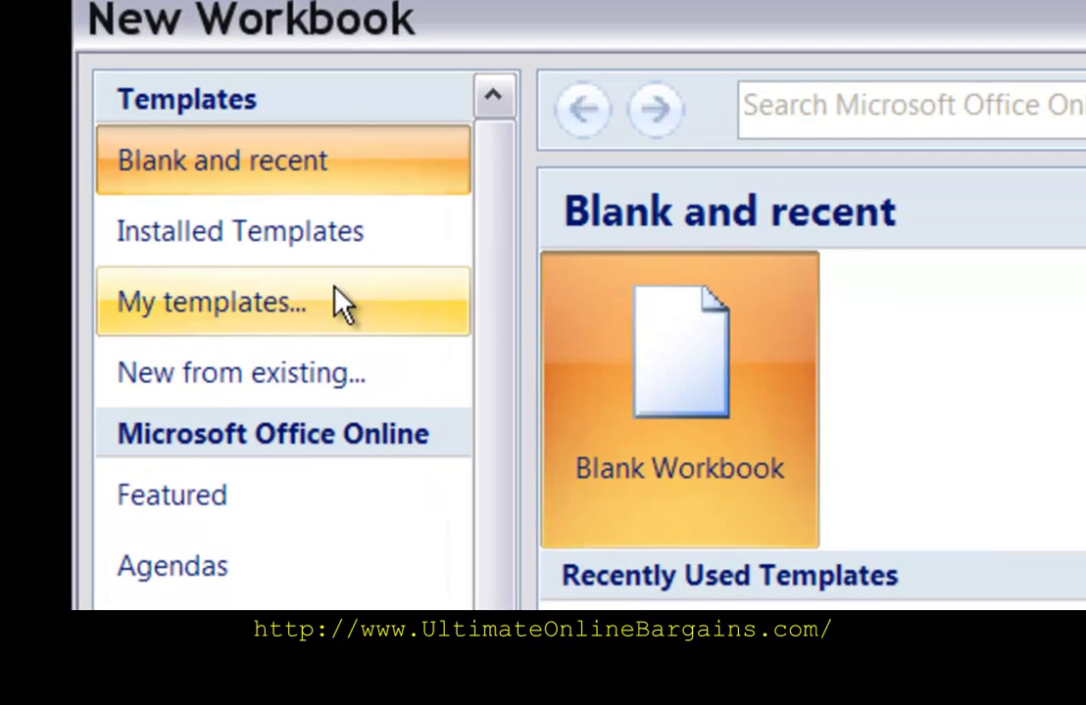
pyautogui.click(282, 233)
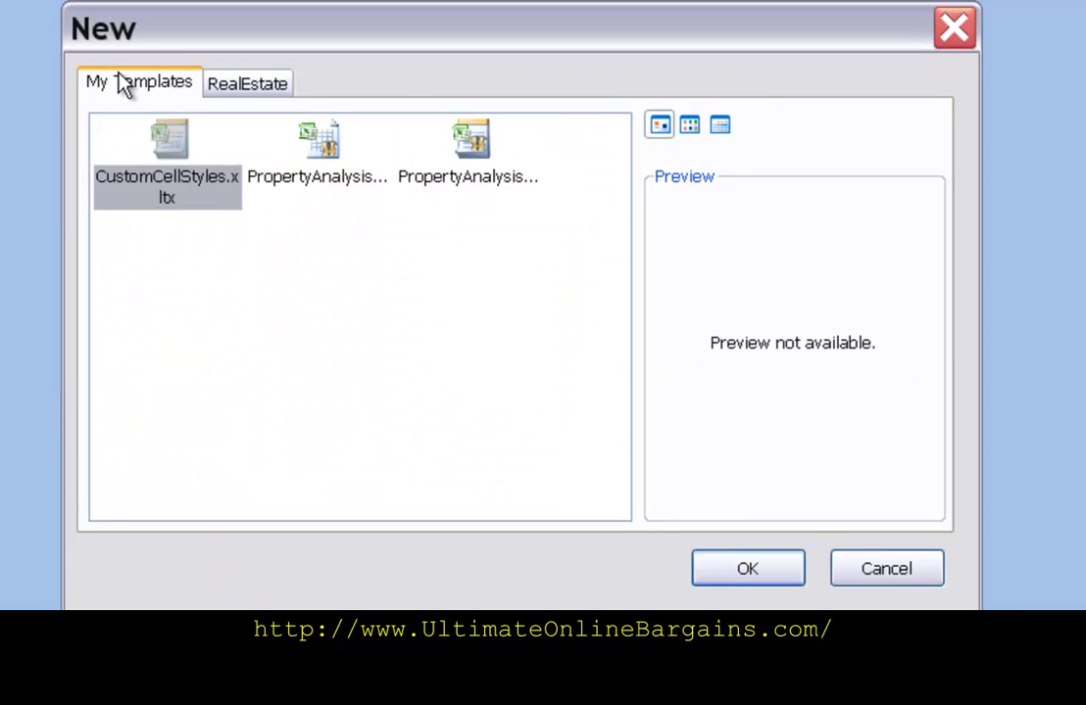
pyautogui.click(727, 135)
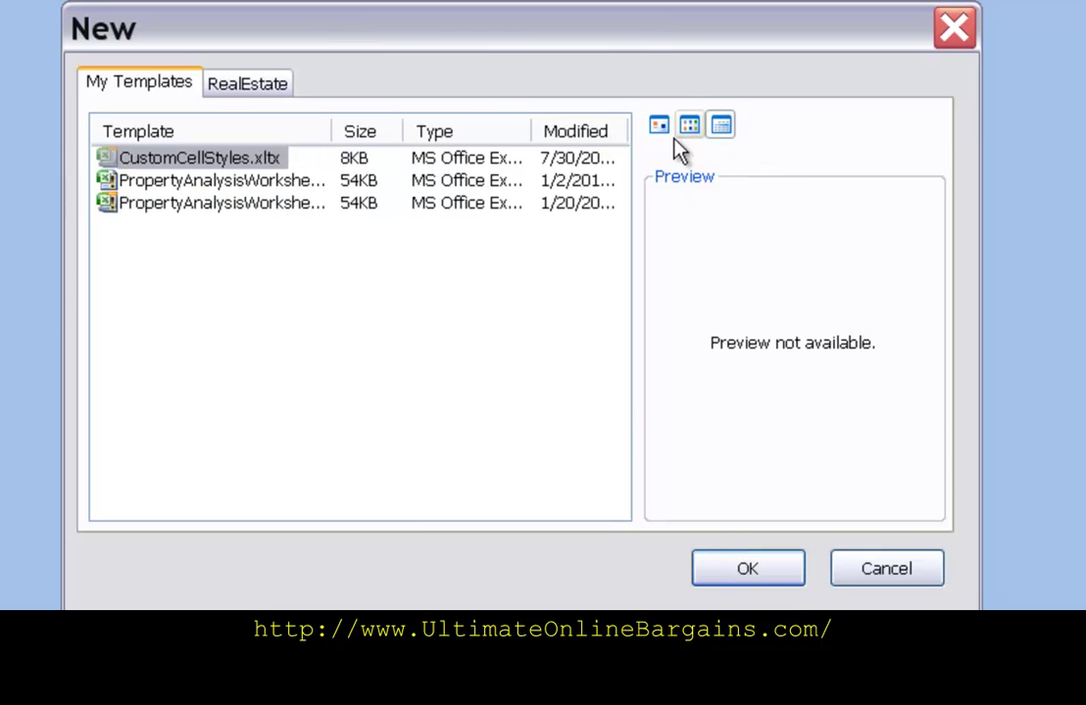
pyautogui.moveTo(335, 134); pyautogui.dragTo(458, 133)
pyautogui.click(100, 203)
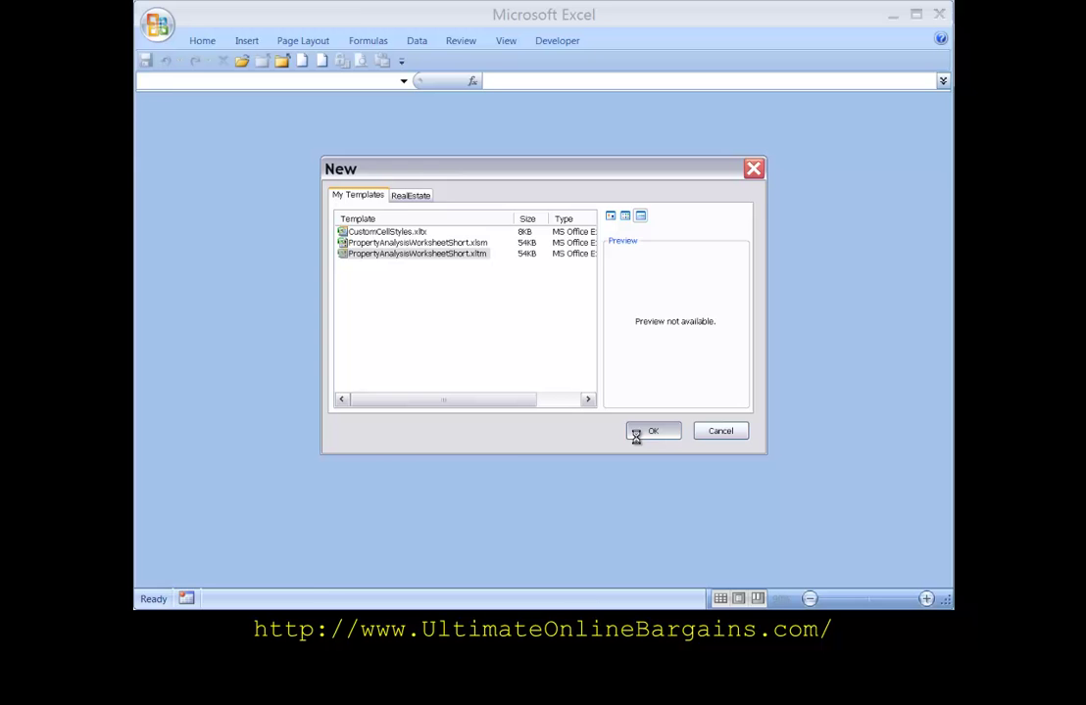
pyautogui.click(710, 570)
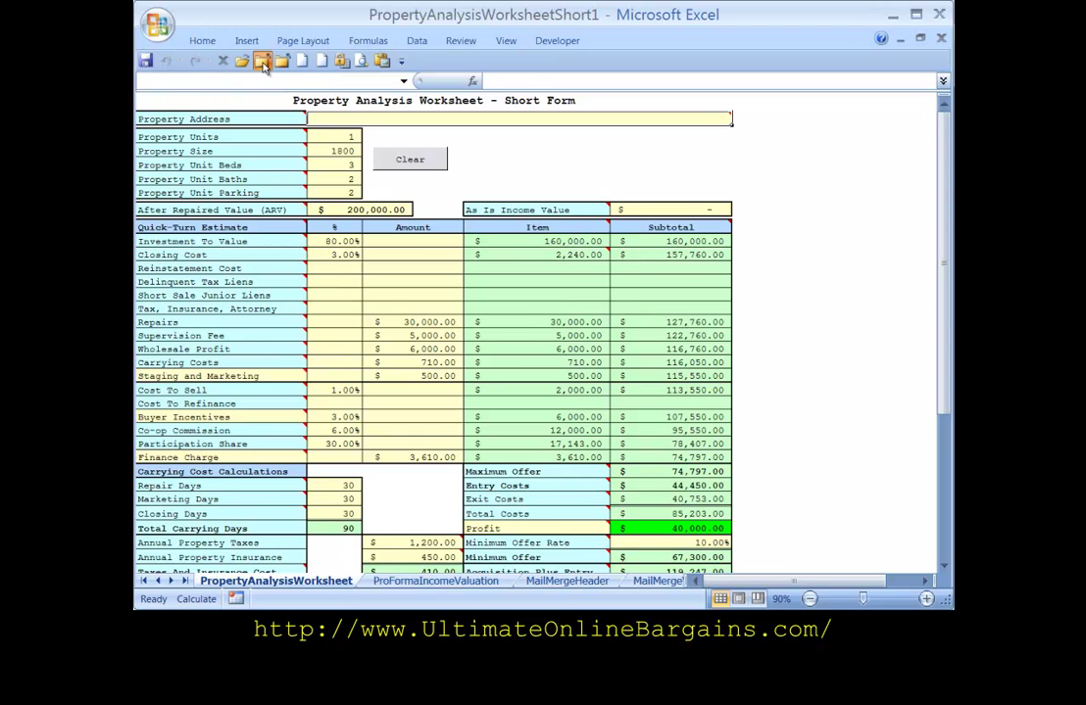
# Close PropertyAnalysisWorksheetShort1 without saving and recreate it from the recently used PropertyAnalysisWorksheetShort.xltm template
pyautogui.click(224, 61)
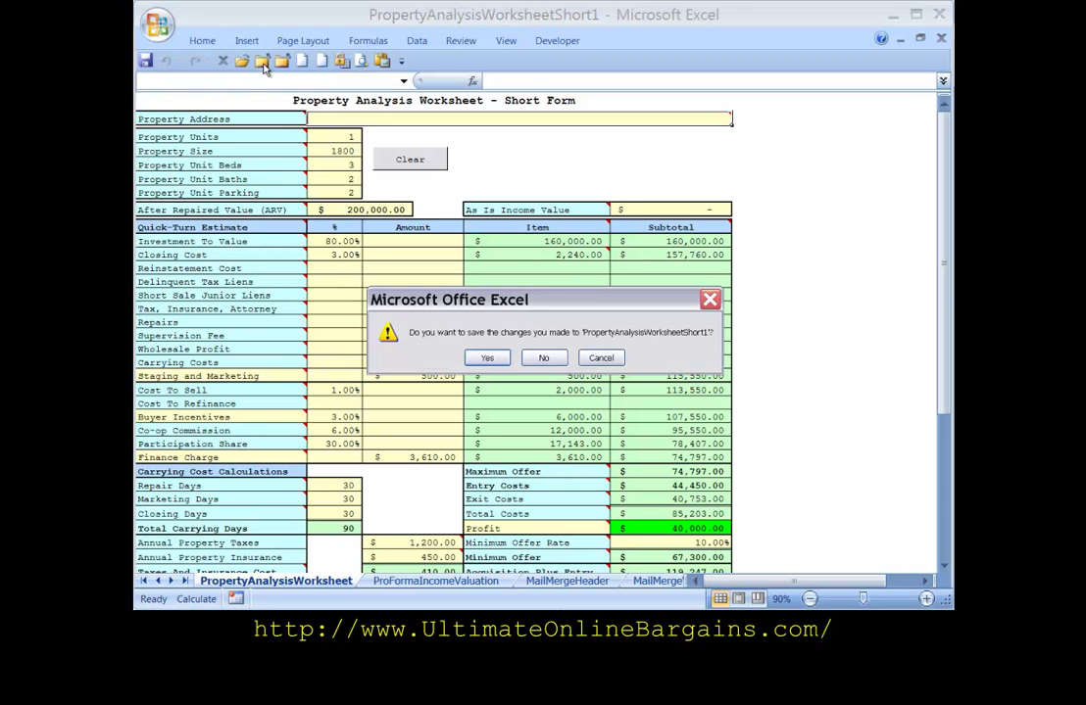
pyautogui.click(546, 359)
pyautogui.click(321, 60)
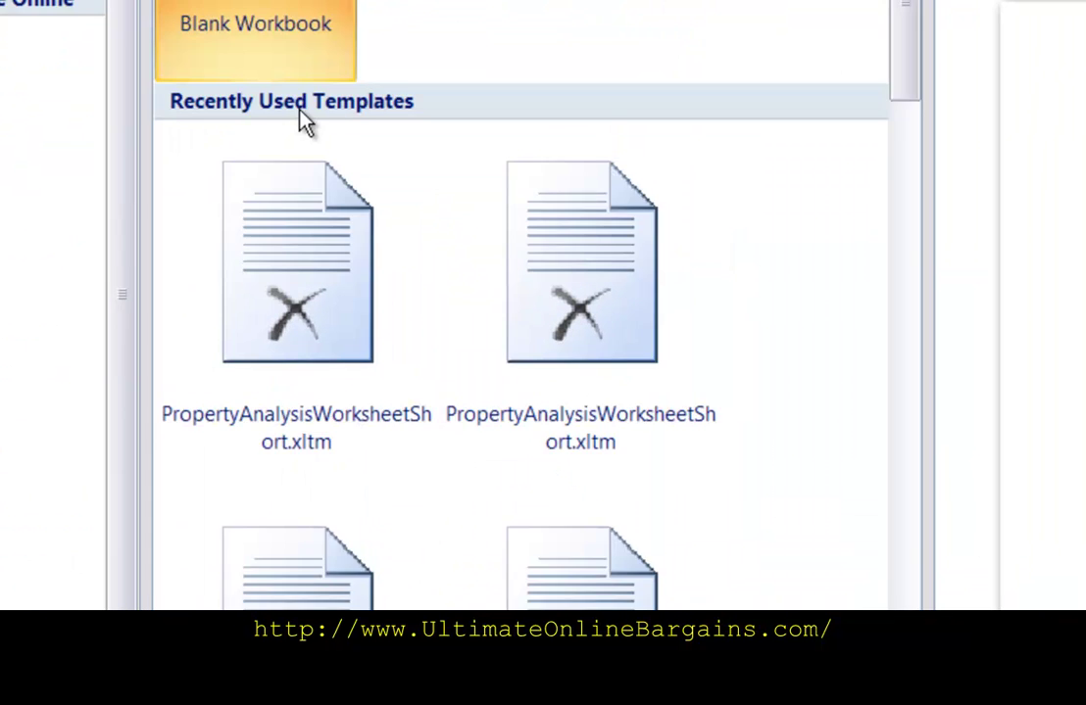
pyautogui.click(287, 303)
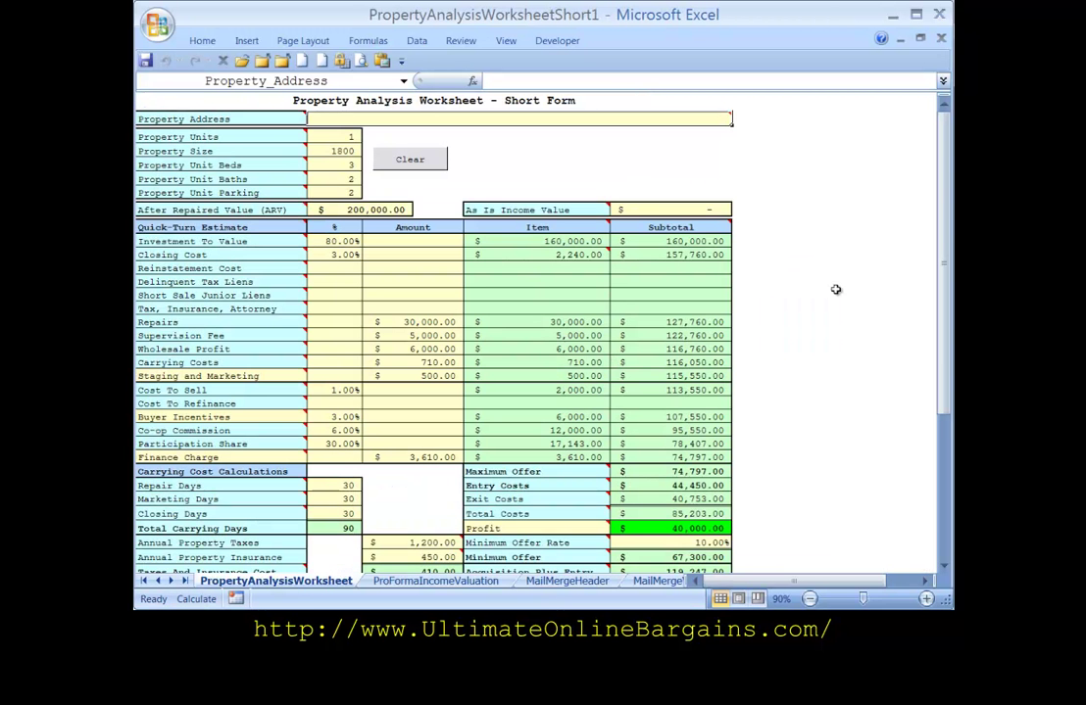
# Clear all the new worksheet's entries and close the workbook without saving
pyautogui.click(434, 167)
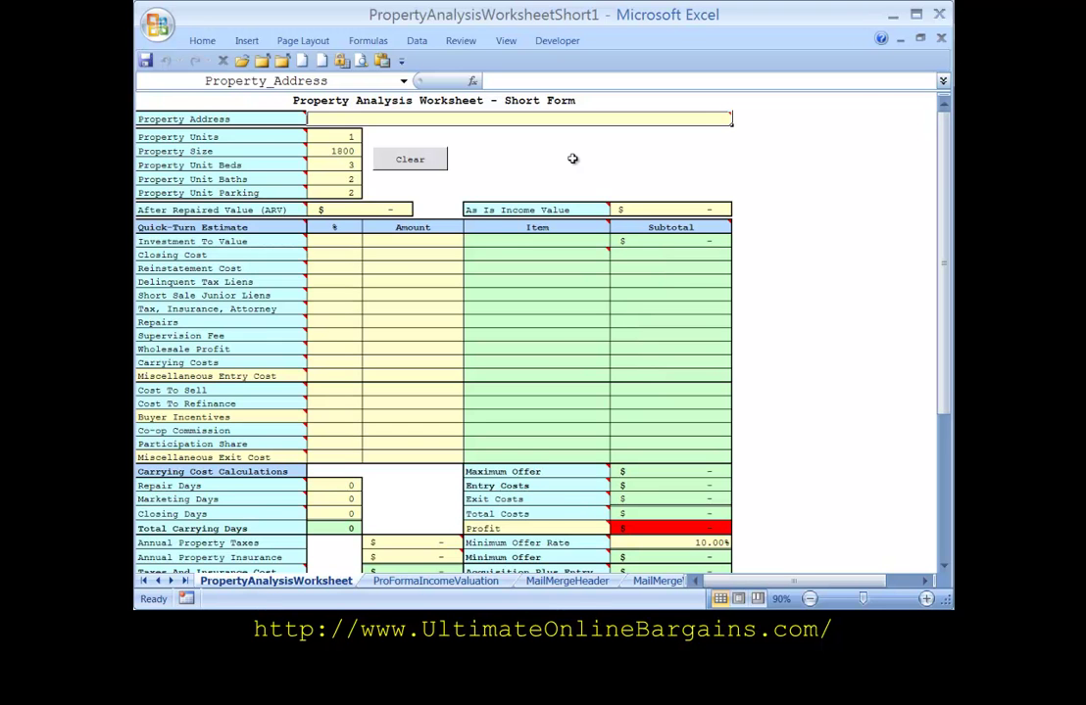
pyautogui.click(940, 38)
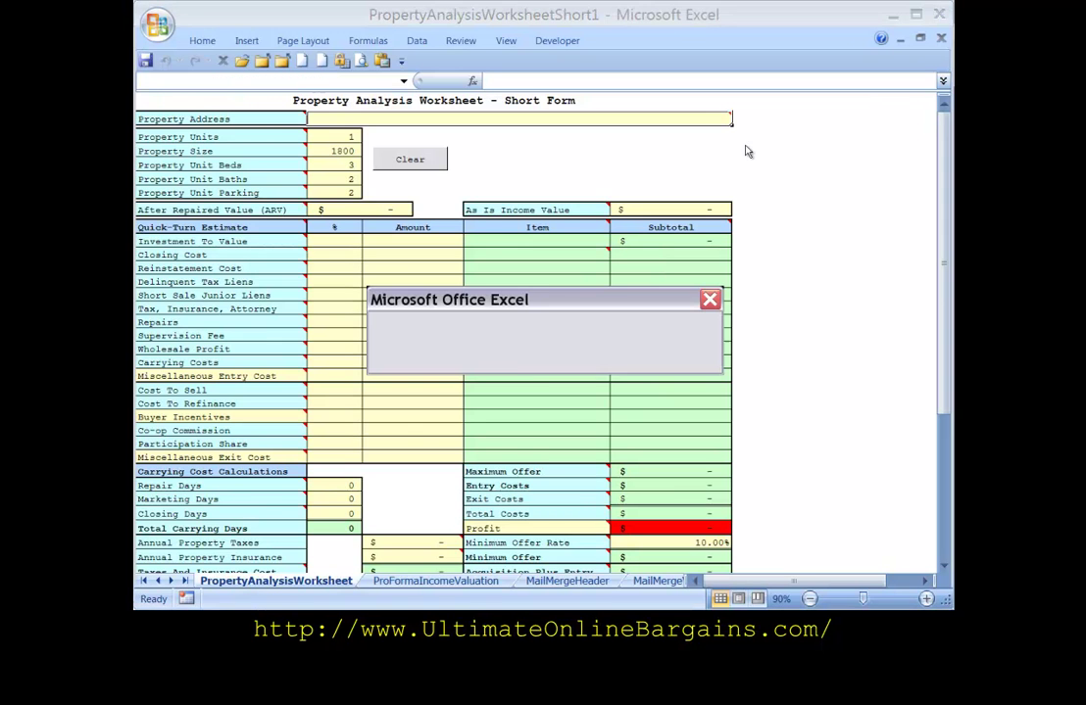
pyautogui.click(544, 358)
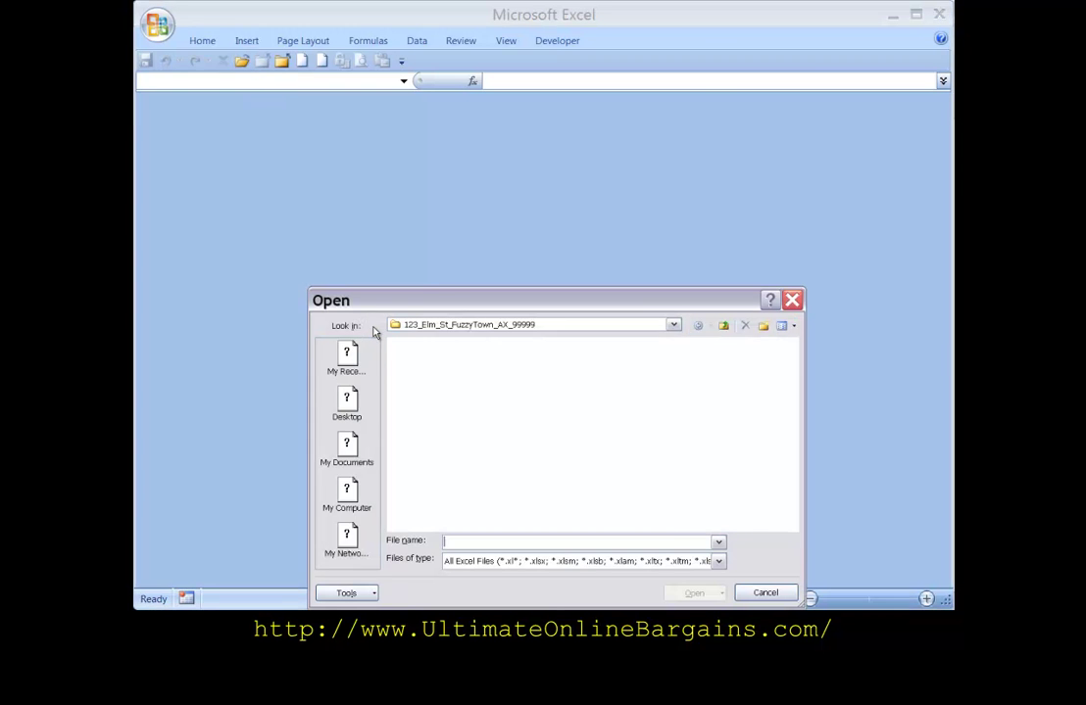
# Open the first 123_Elm_St property worksheet, close it unsaved, and switch to Word
pyautogui.click(400, 362)
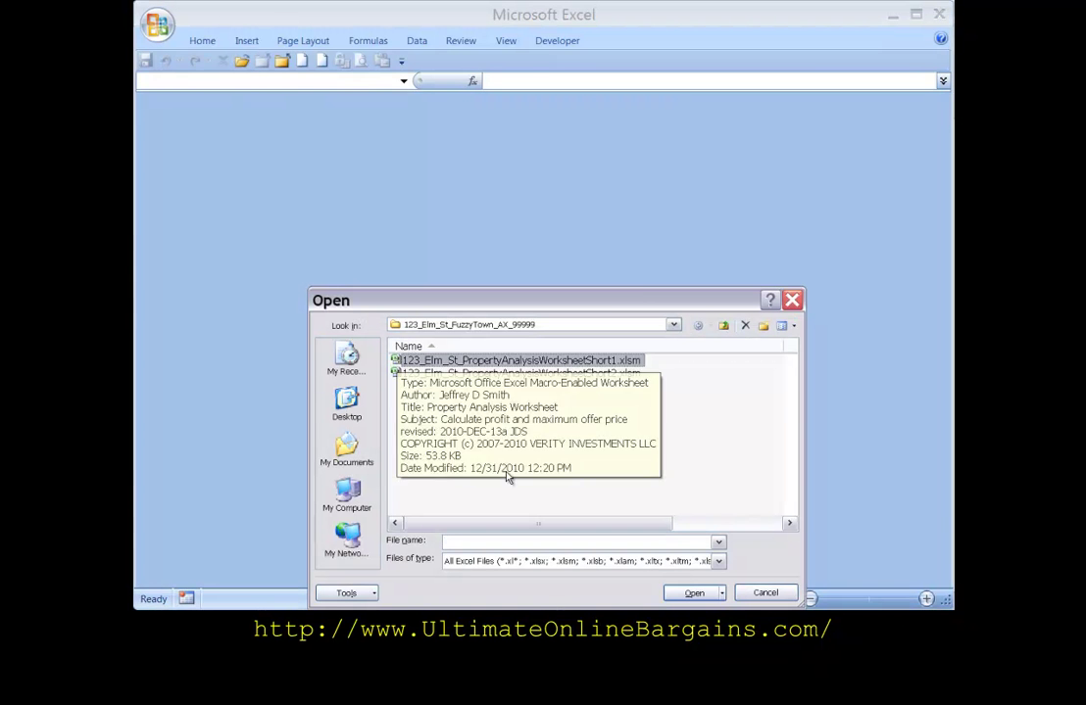
pyautogui.click(691, 594)
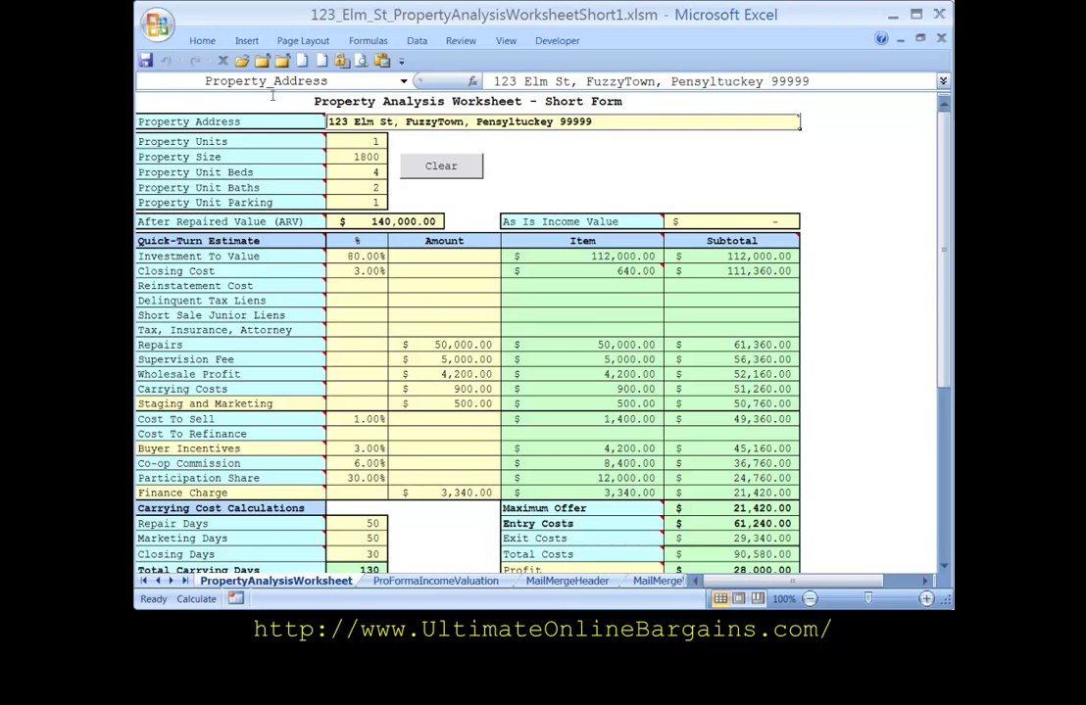
pyautogui.click(222, 61)
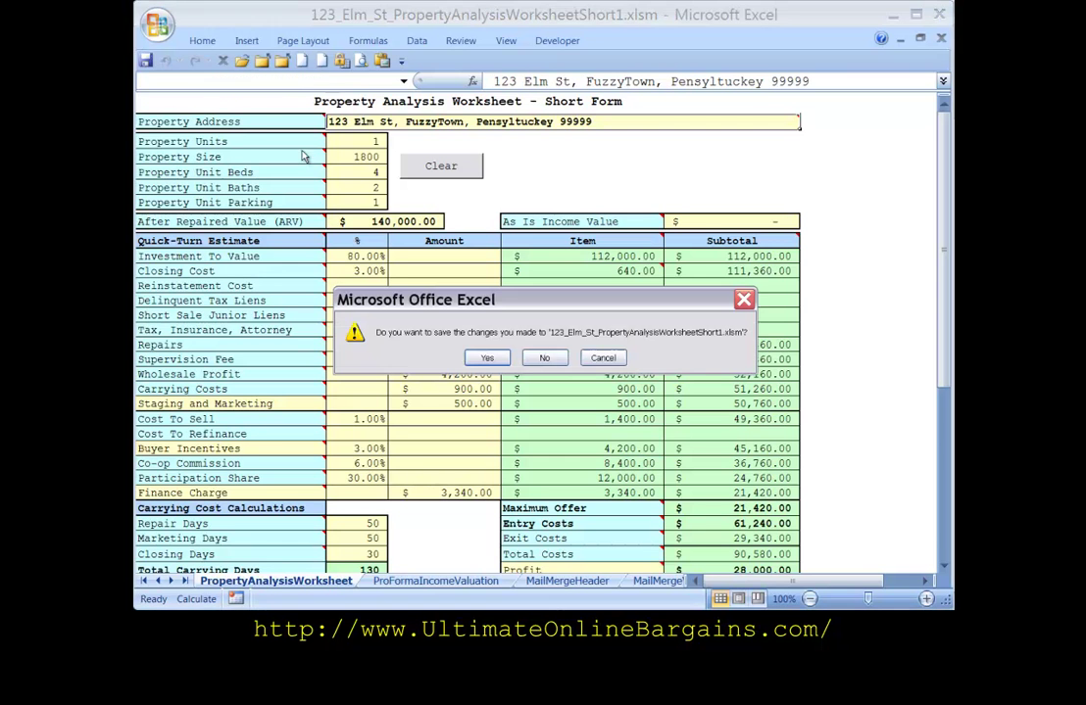
pyautogui.click(545, 357)
pyautogui.hotkey('alt', 'Tab')
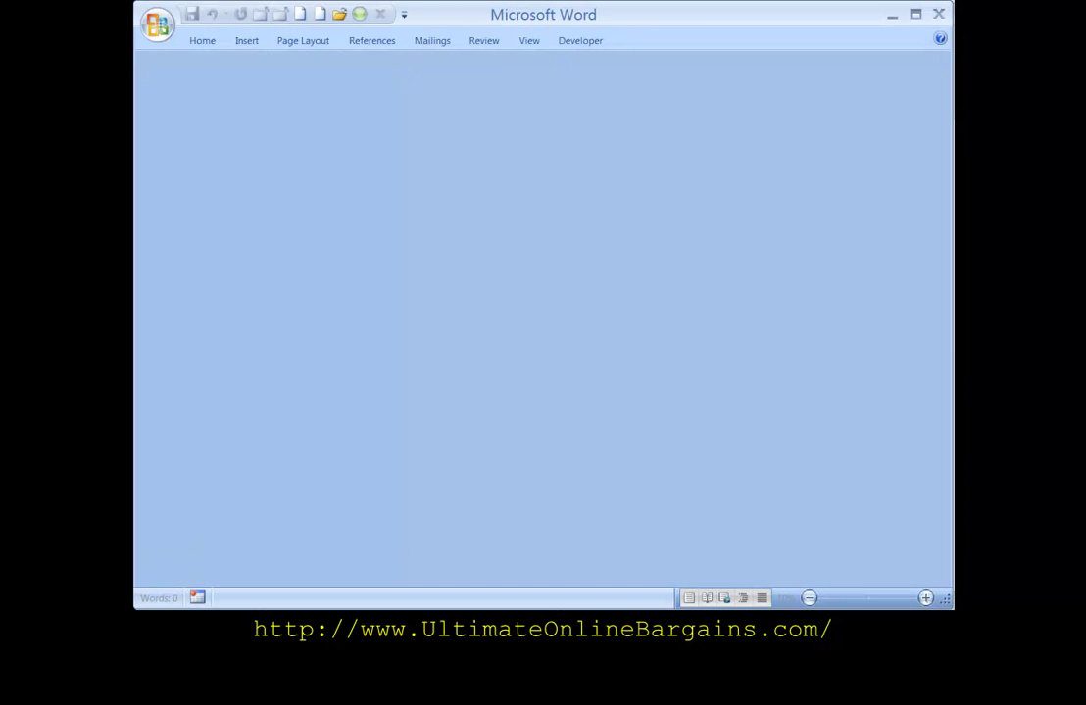
# Create a document from the RealEstate PropertyAnalysisWorksheetPreApprovedFinancing template, declining the SQL data query
pyautogui.click(320, 15)
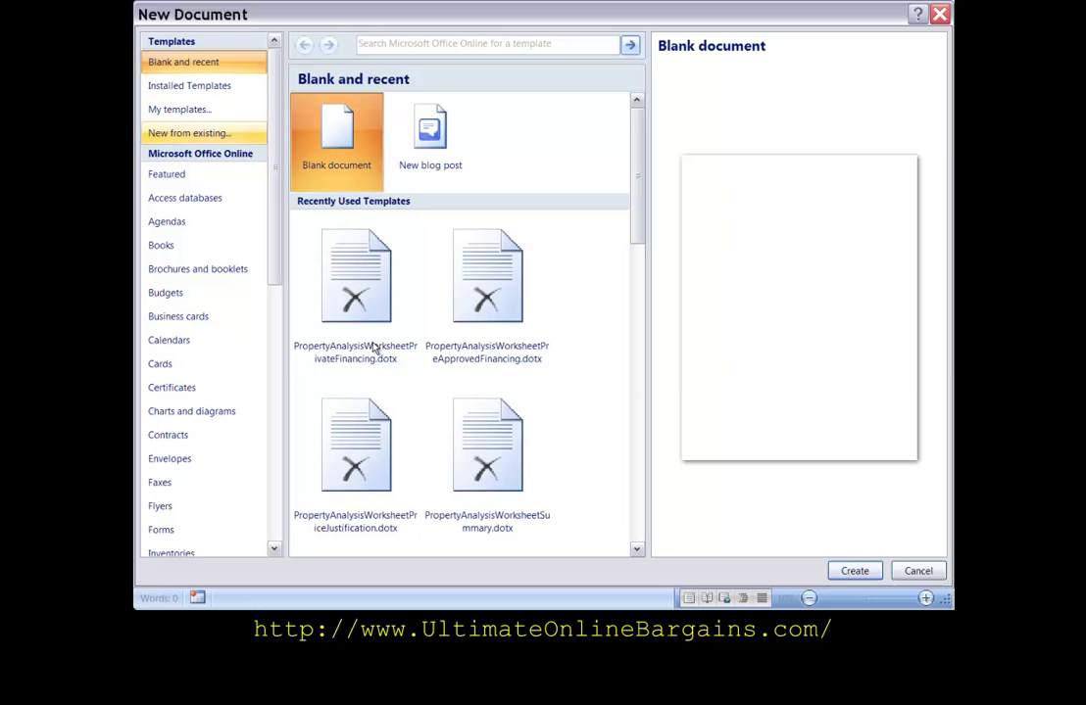
pyautogui.click(184, 110)
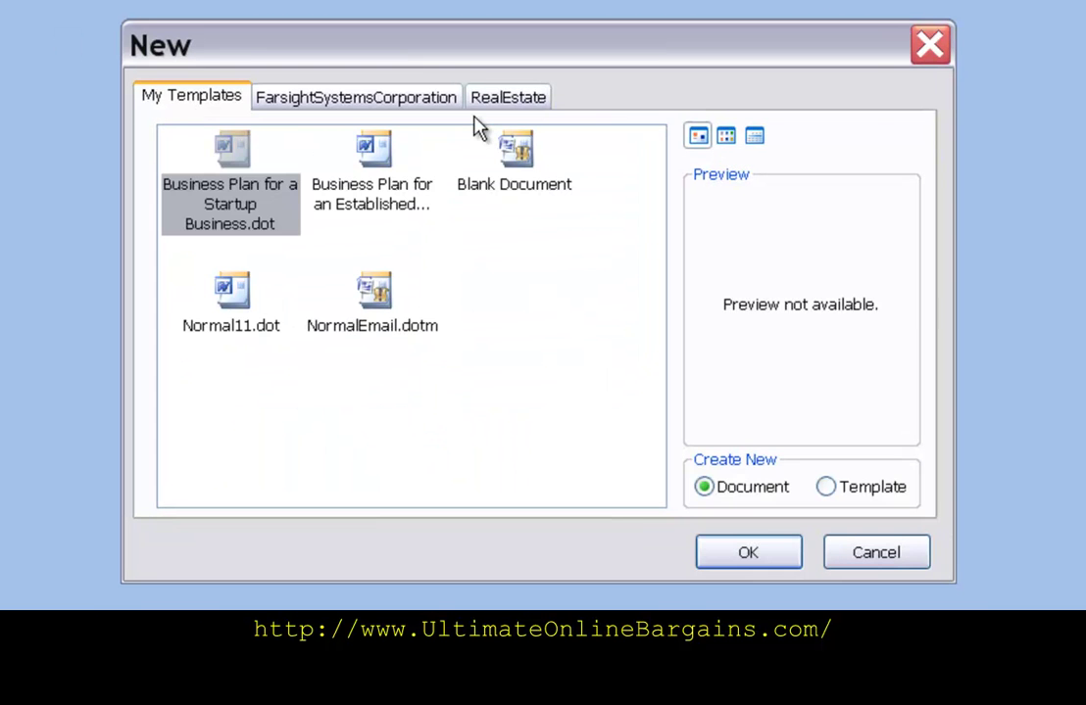
pyautogui.click(529, 98)
pyautogui.click(755, 136)
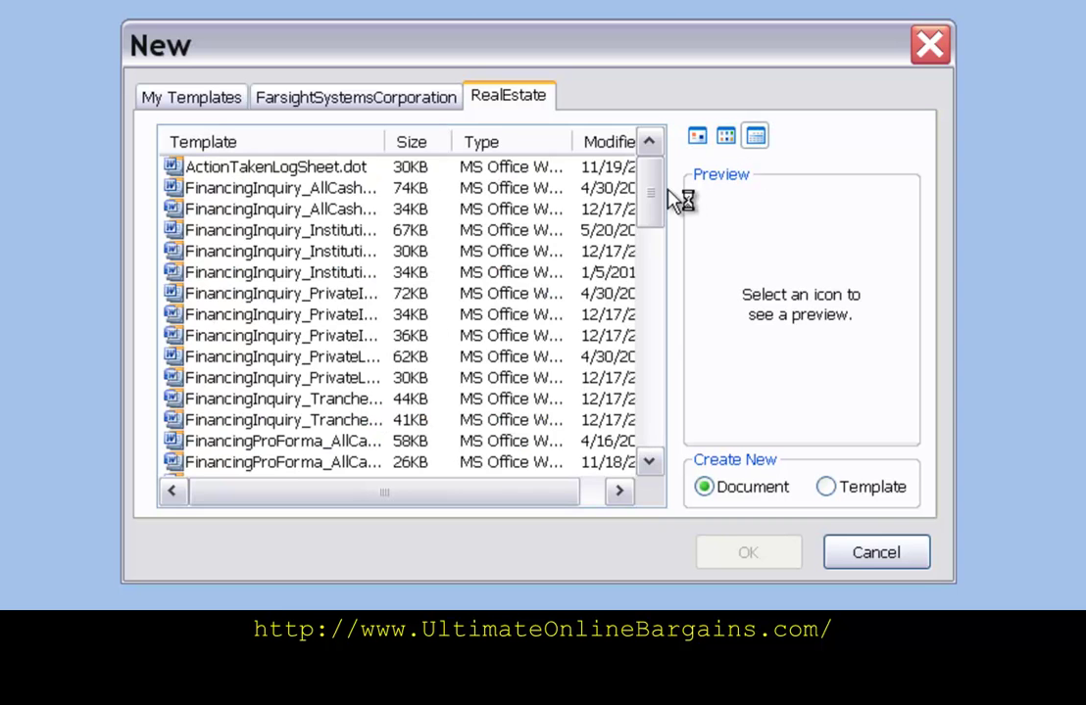
pyautogui.moveTo(382, 142); pyautogui.dragTo(480, 142)
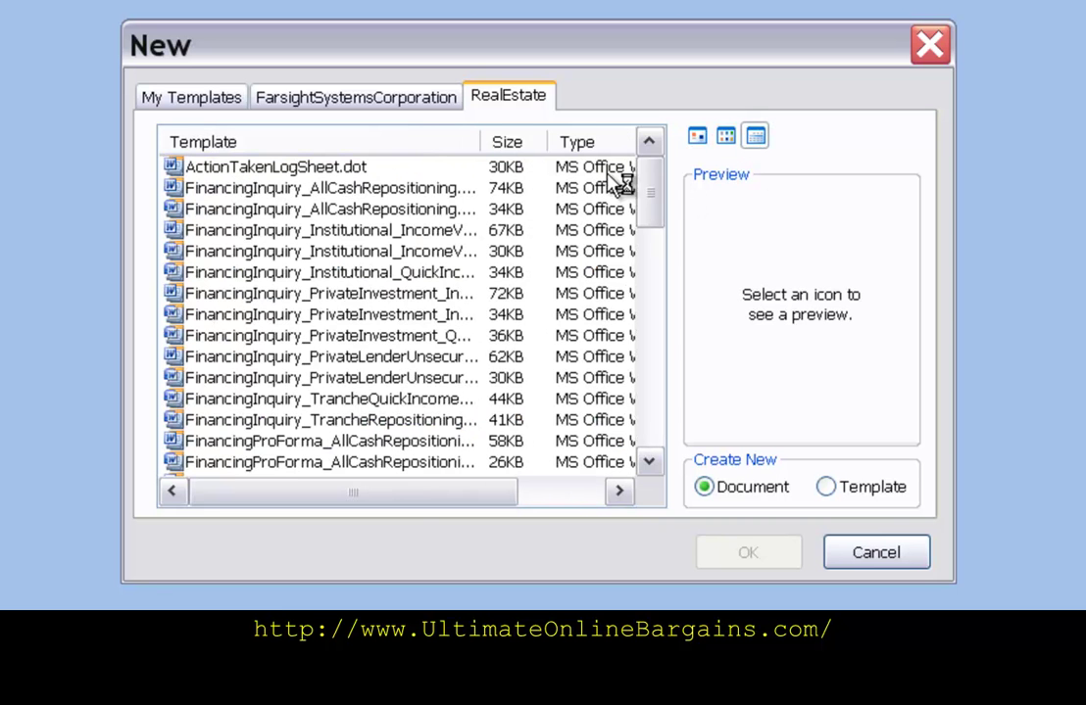
pyautogui.moveTo(650, 184); pyautogui.dragTo(650, 431)
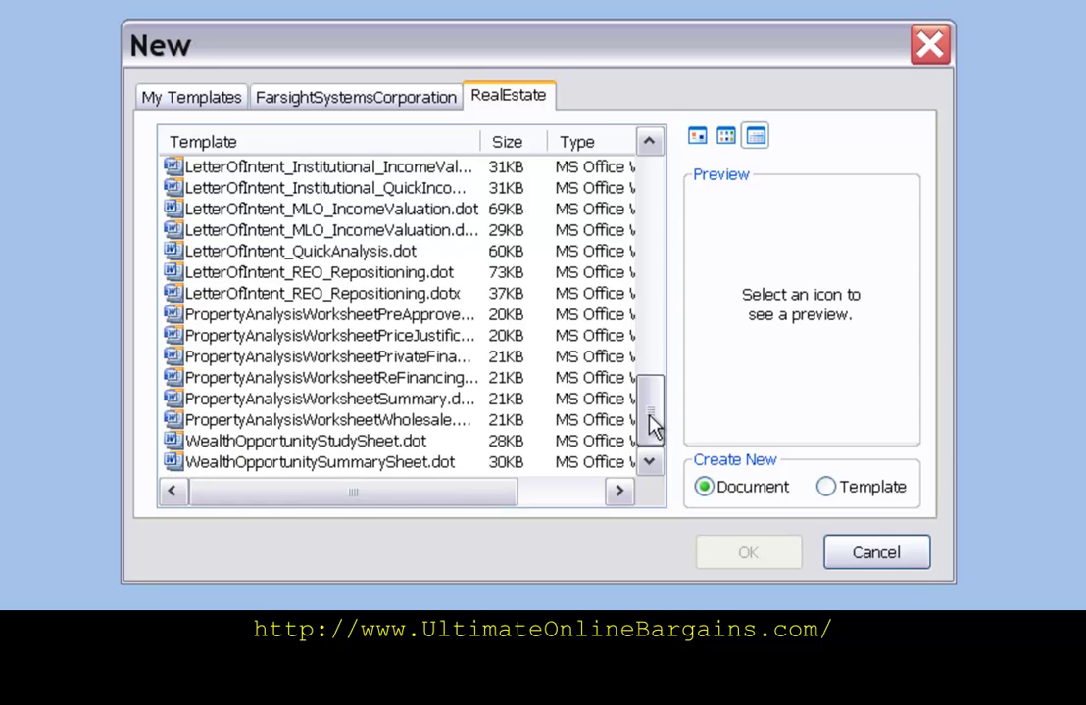
pyautogui.click(324, 314)
pyautogui.click(746, 554)
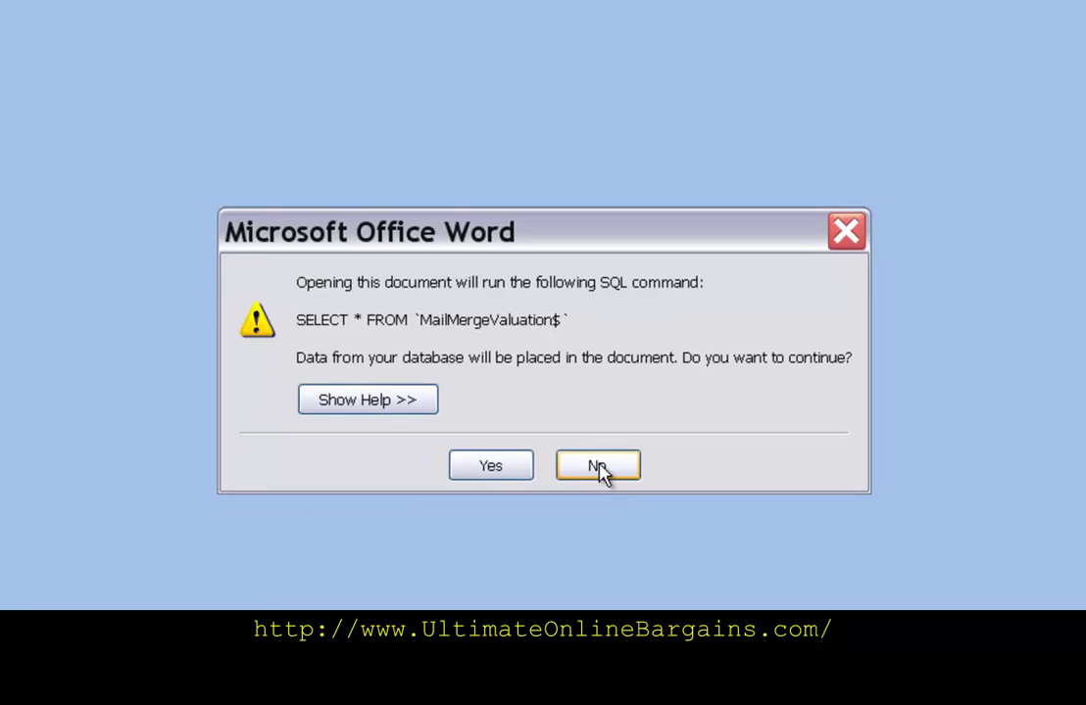
pyautogui.click(601, 475)
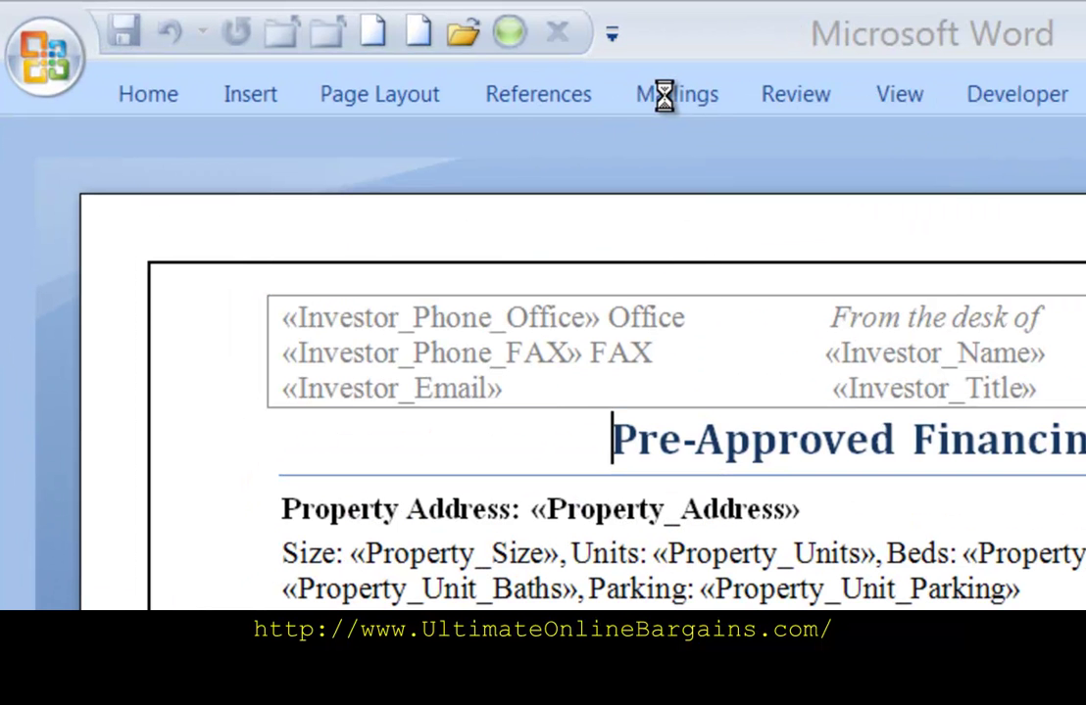
# Use the MailMergeValuation$ table of 123_Elm_St_PropertyAnalysisWorksheetShort1.xlsm as the letter's existing recipient list
pyautogui.click(670, 105)
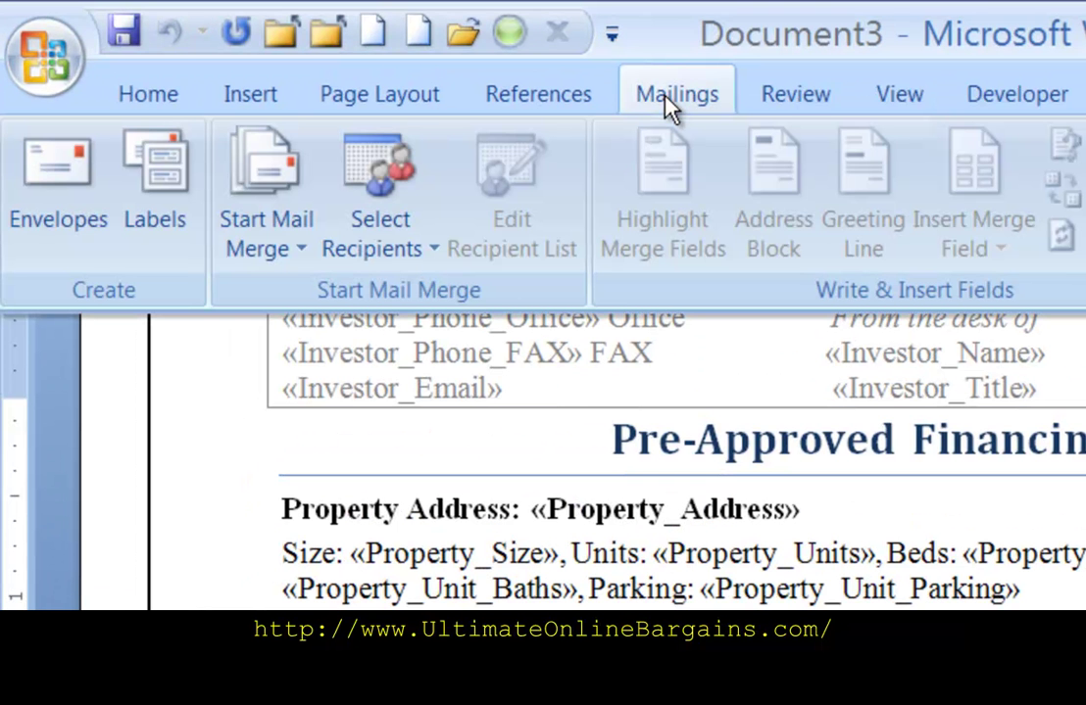
pyautogui.click(356, 237)
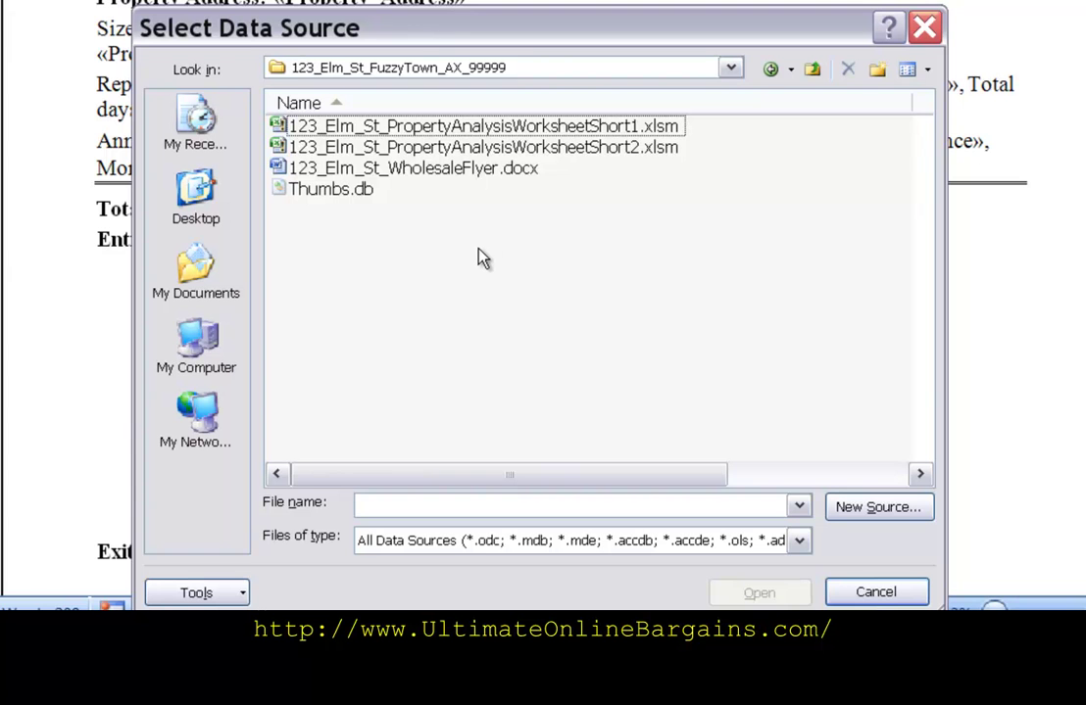
pyautogui.click(288, 126)
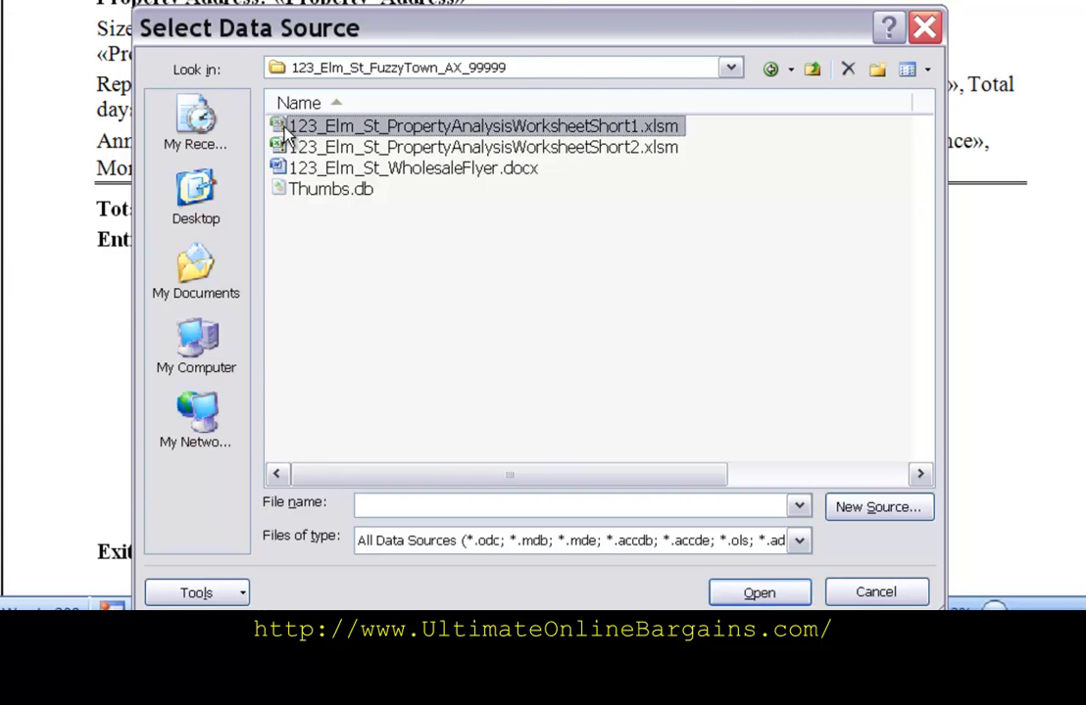
pyautogui.click(758, 594)
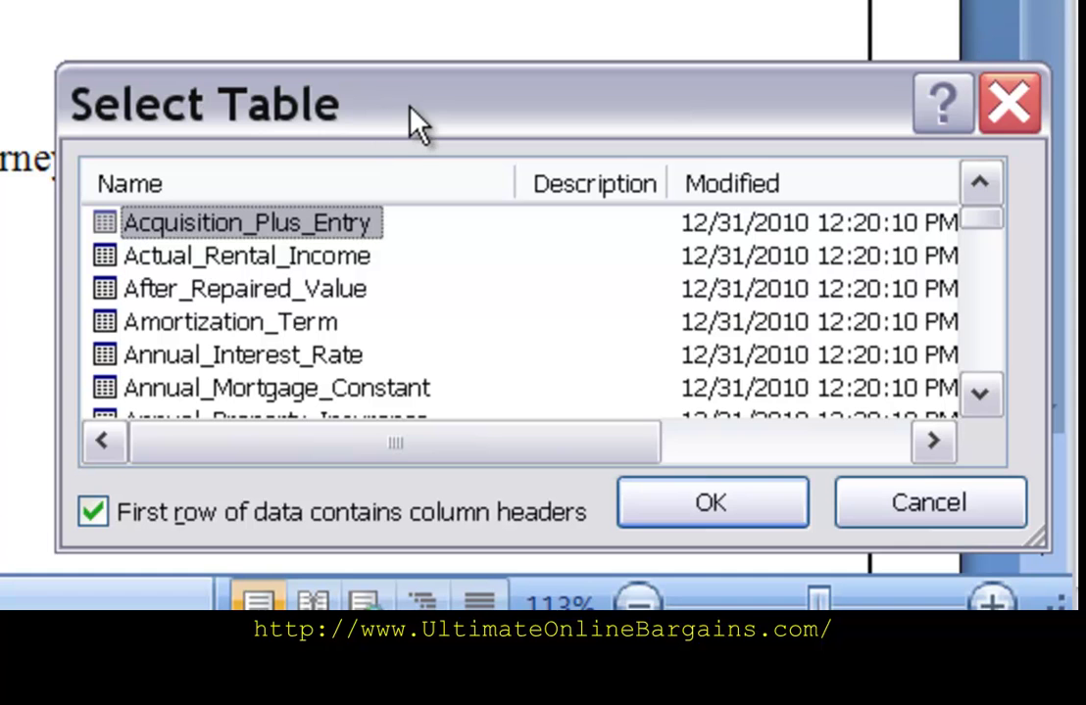
pyautogui.press('m')
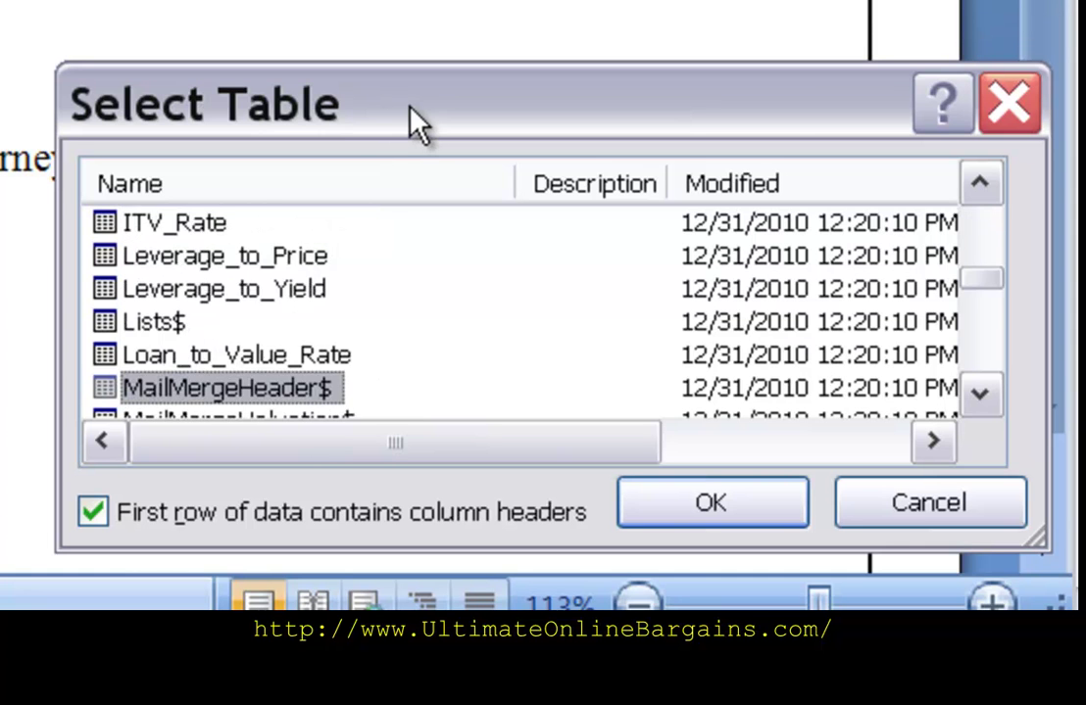
pyautogui.press('Down')
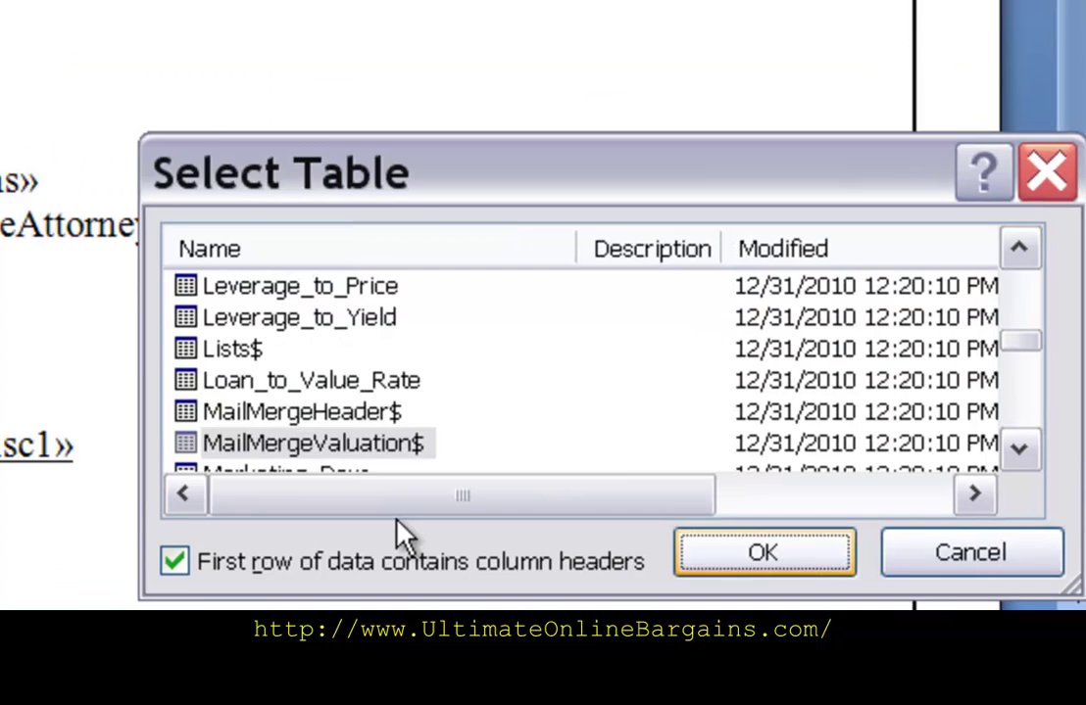
pyautogui.click(663, 523)
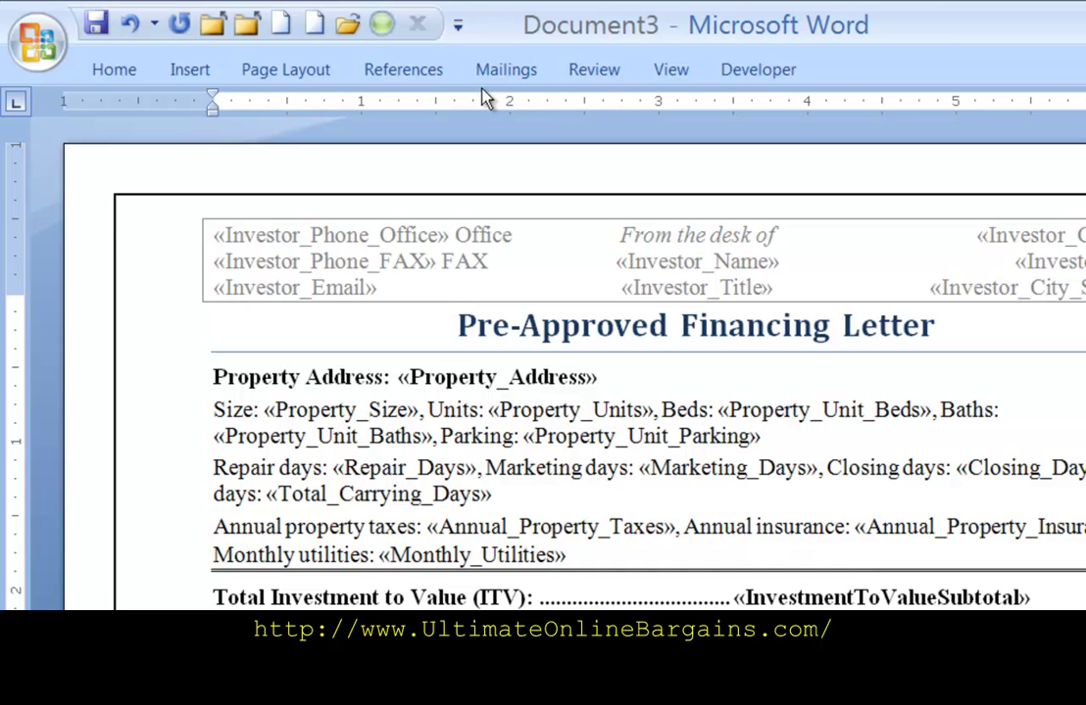
# Preview the merged sample data in the letter, scroll through it, and zoom to Whole page
pyautogui.click(502, 71)
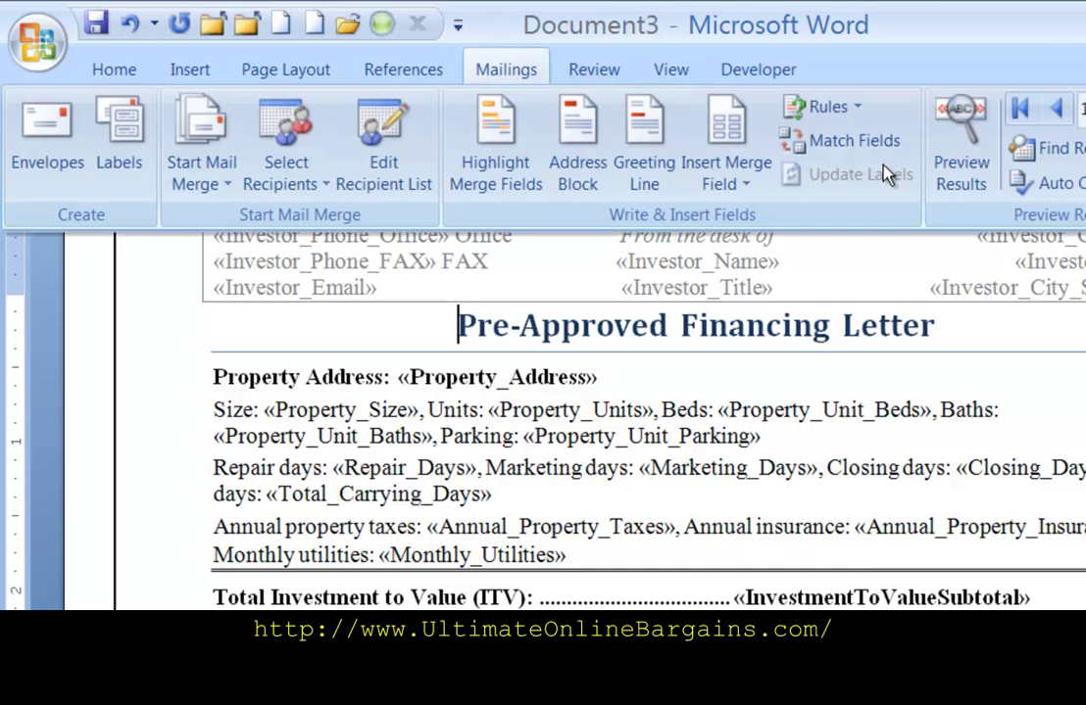
pyautogui.click(960, 148)
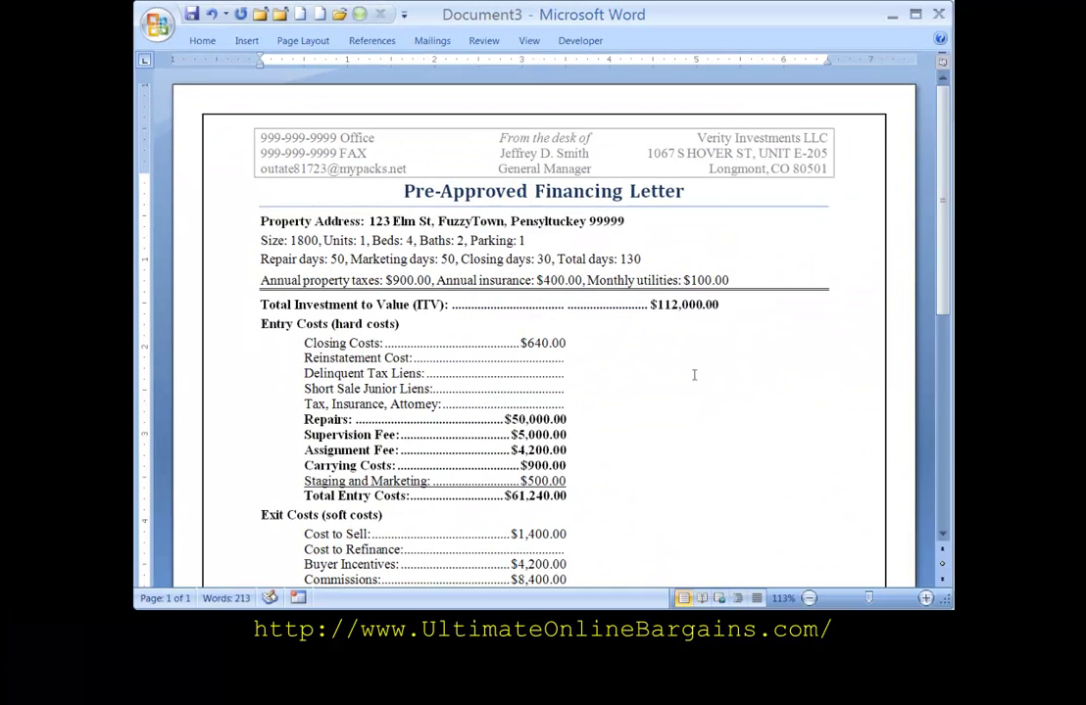
pyautogui.scroll(-6, 653, 379)
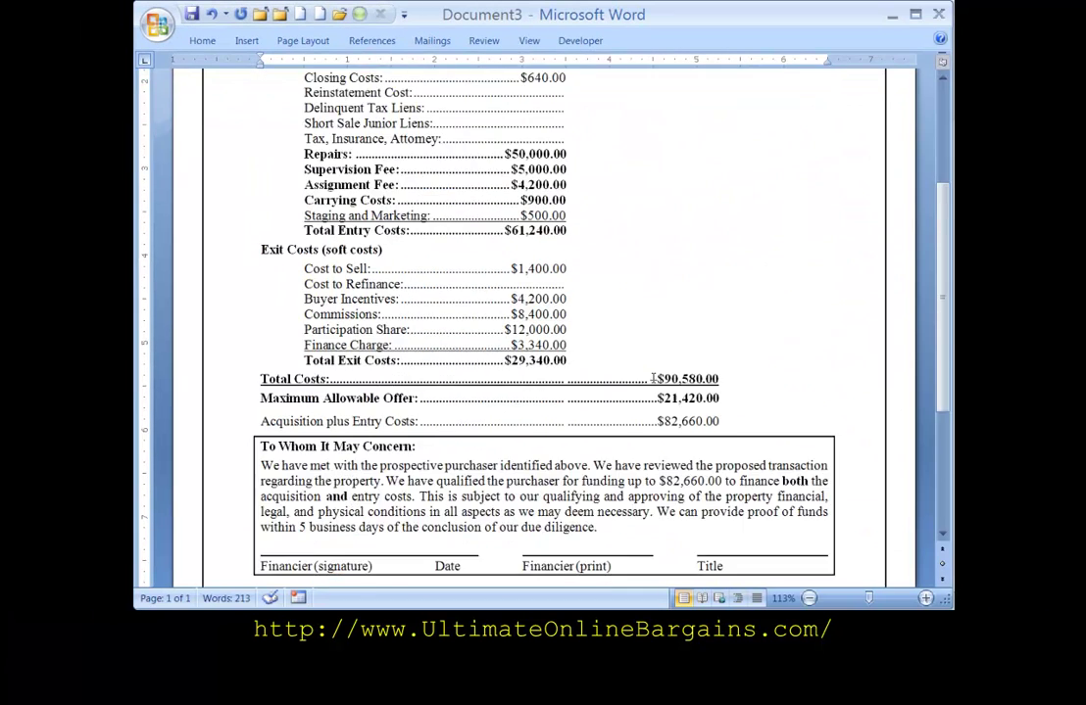
pyautogui.scroll(6, 651, 376)
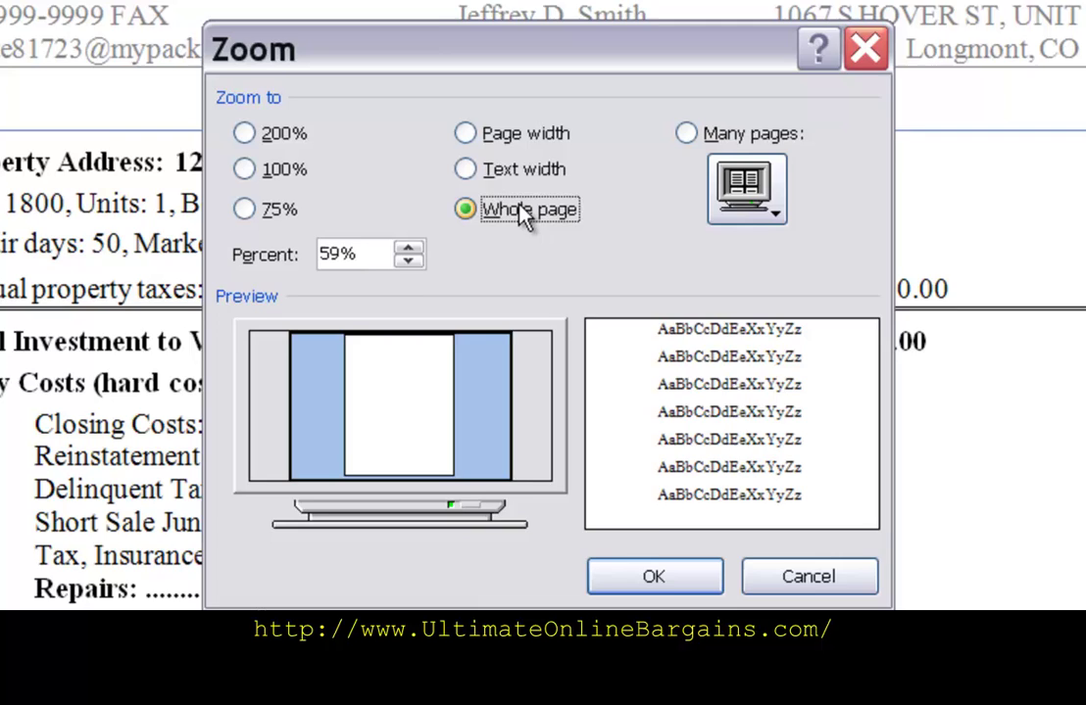
pyautogui.press('Return')
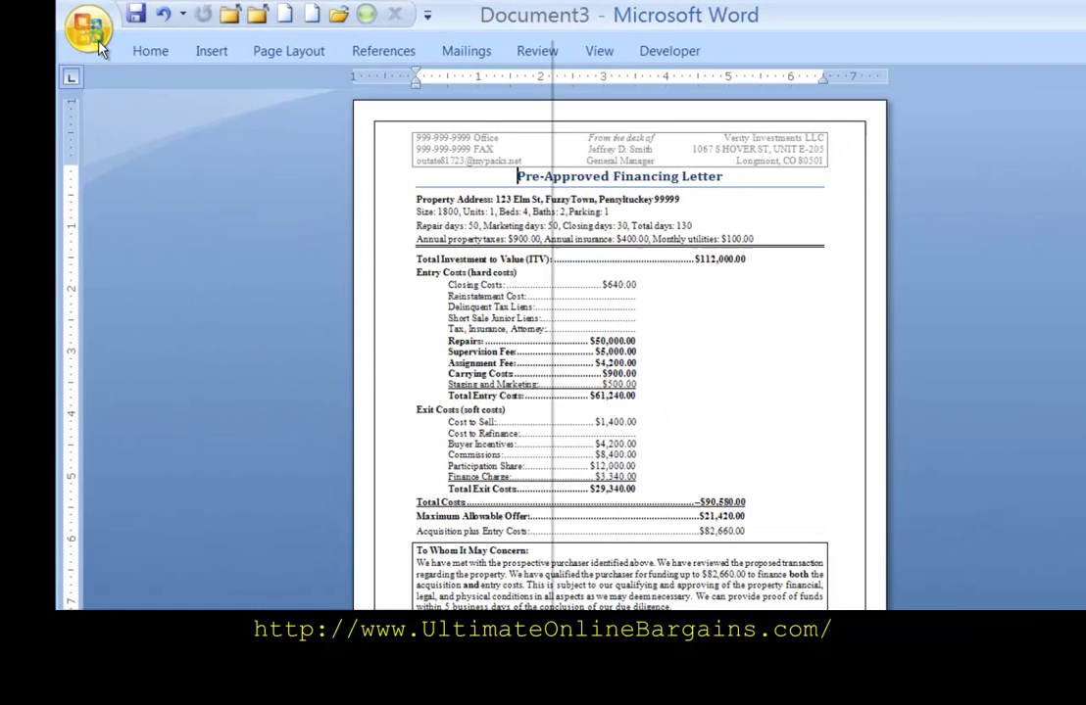
# Publish the letter over 123_Elm_St_PropertyAnalysisWorksheetPreApprovedFinancing1.pdf, then close Document3 without saving
pyautogui.click(157, 24)
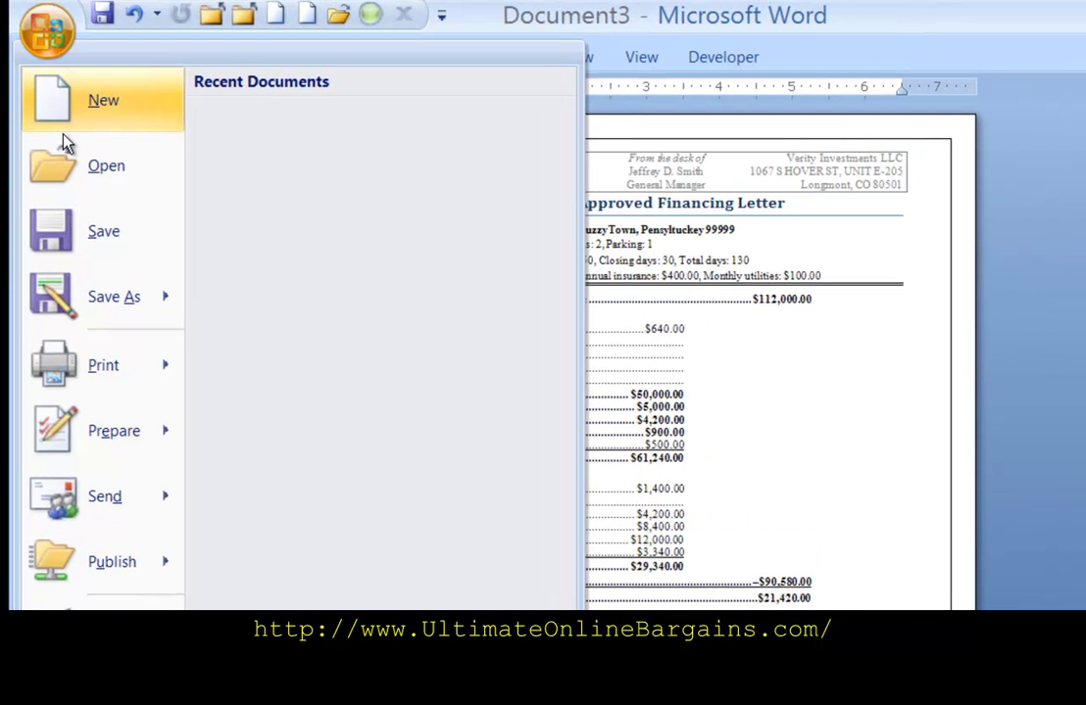
pyautogui.moveTo(59, 292)
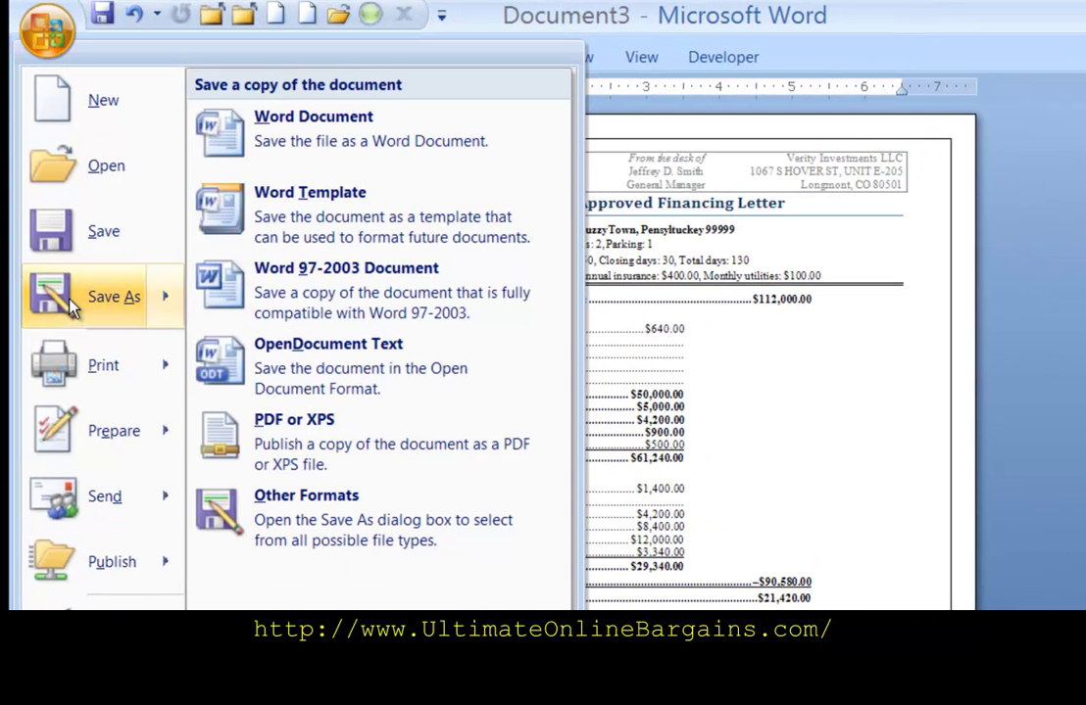
pyautogui.click(314, 446)
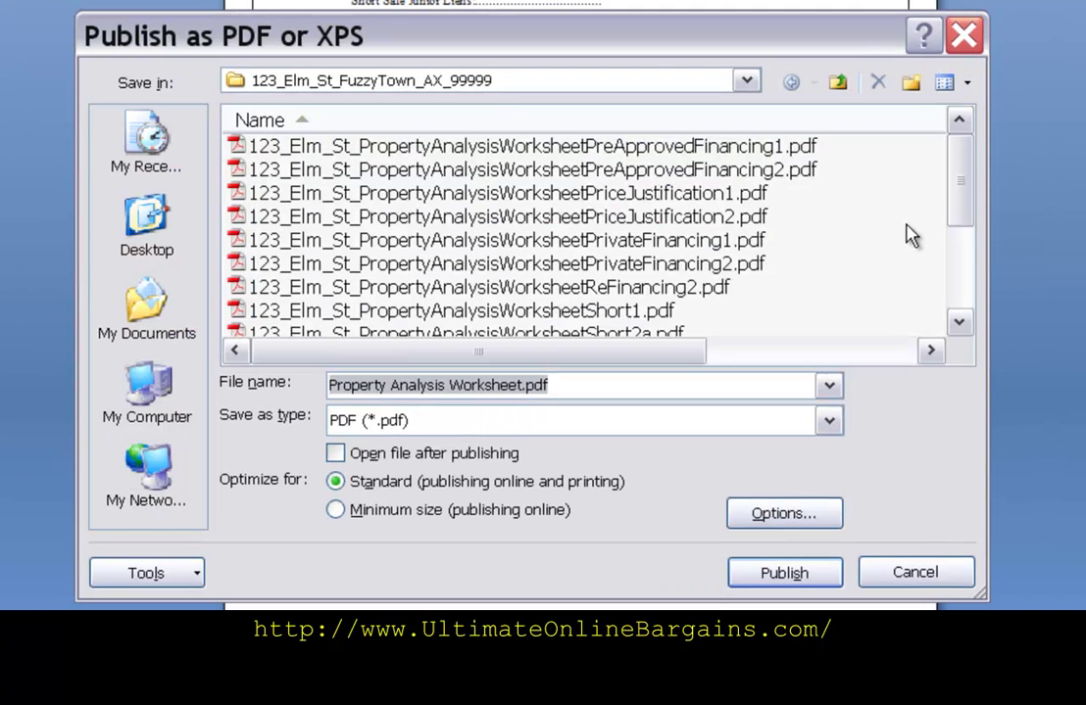
pyautogui.click(674, 150)
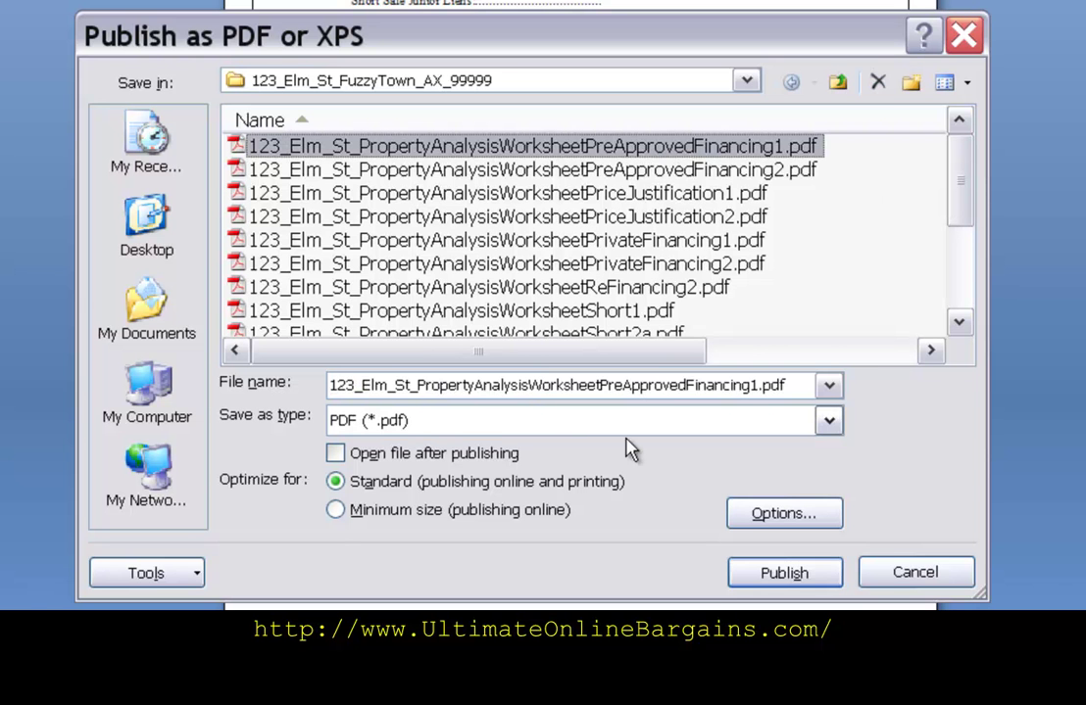
pyautogui.click(781, 578)
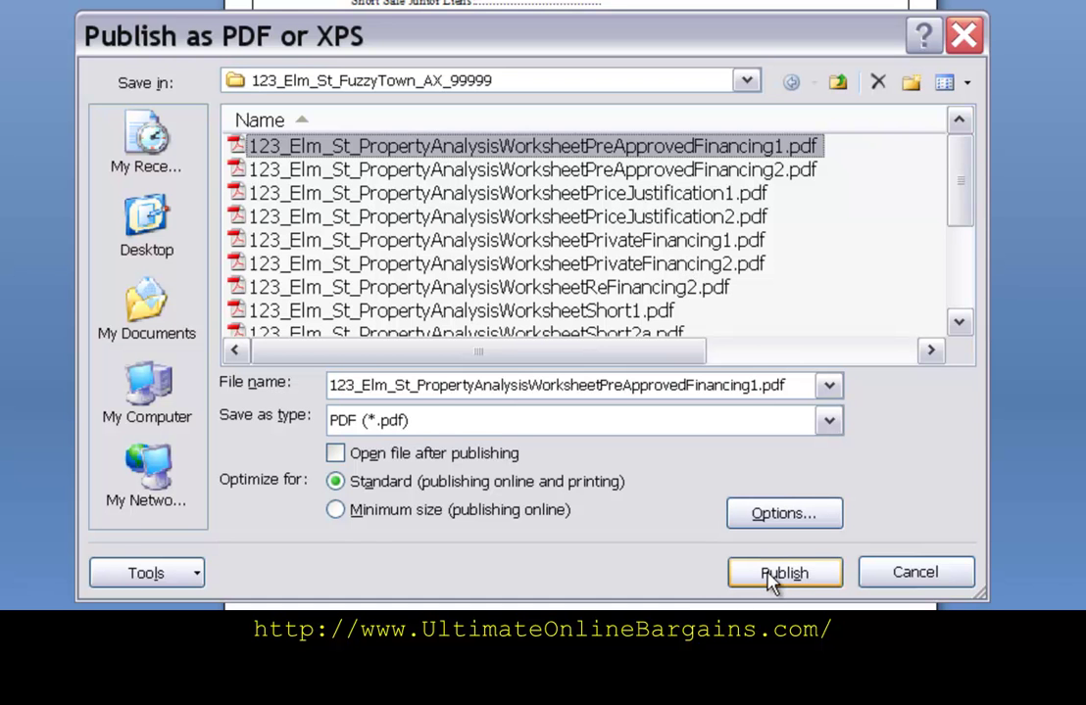
pyautogui.click(771, 576)
pyautogui.click(635, 222)
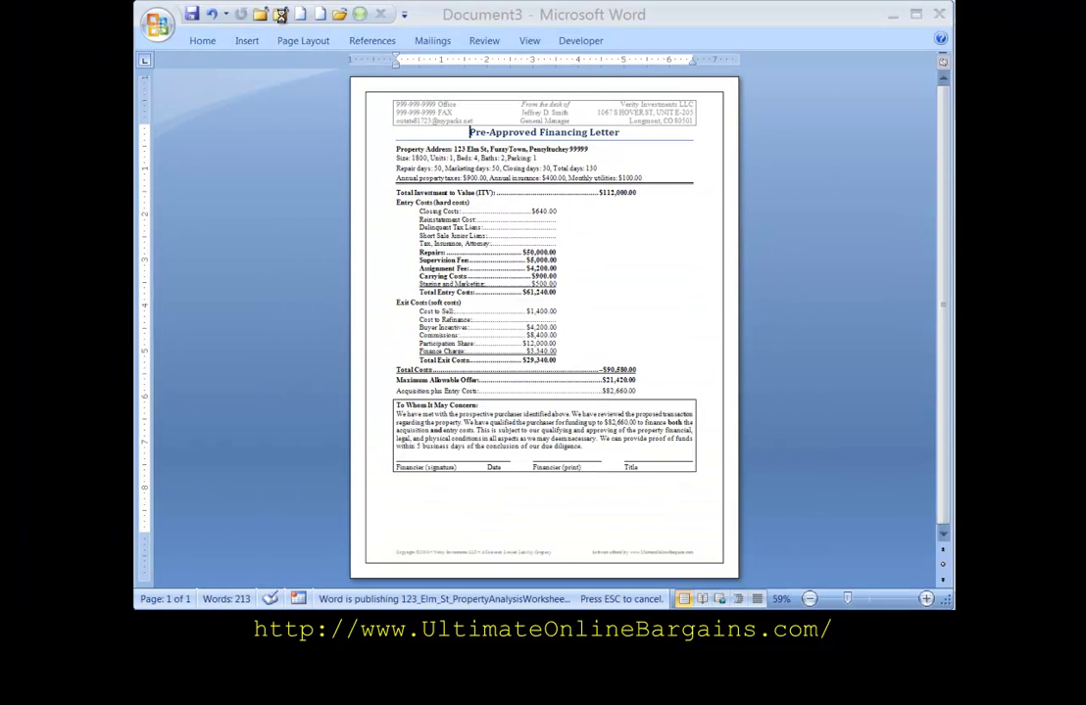
pyautogui.click(280, 14)
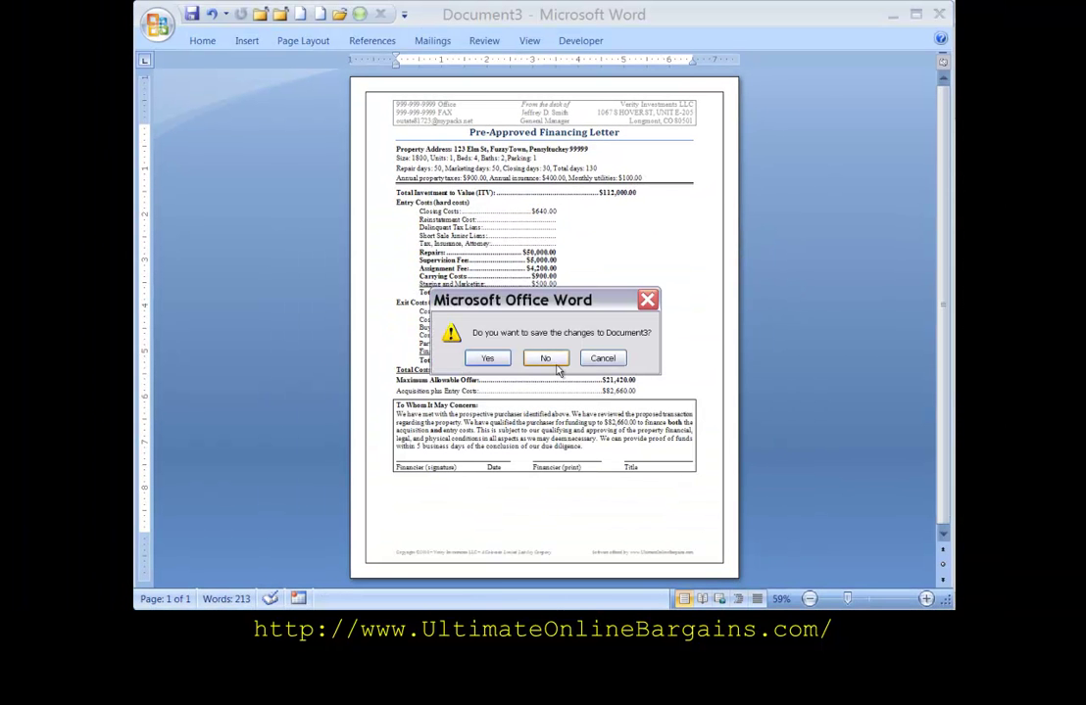
pyautogui.press('n')
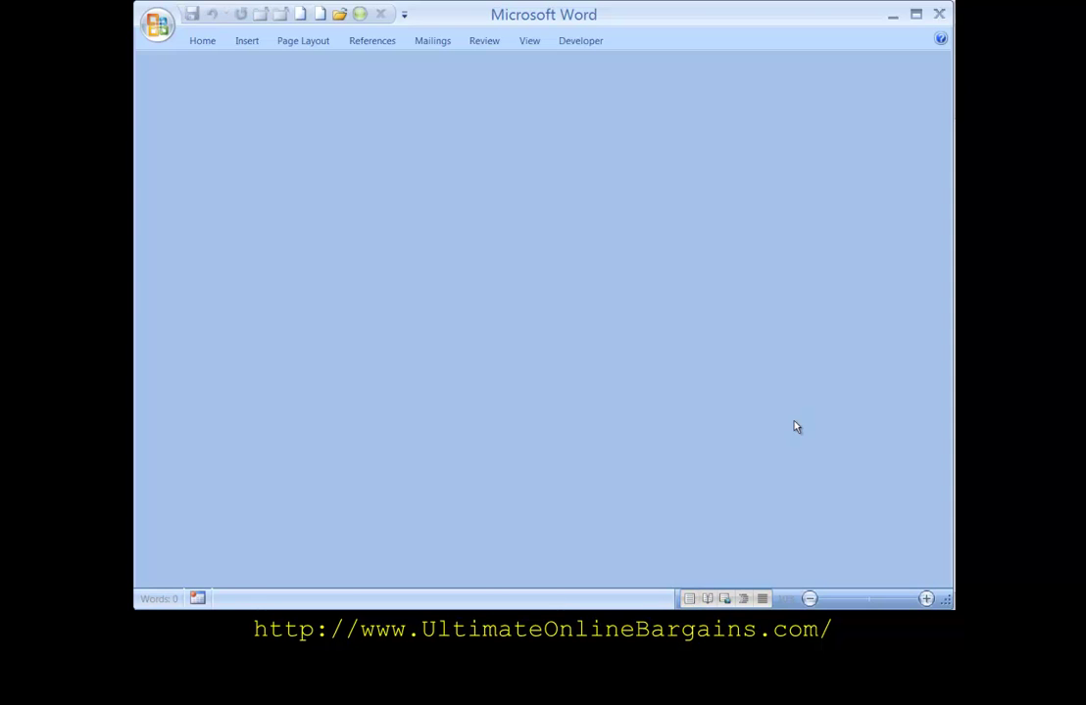